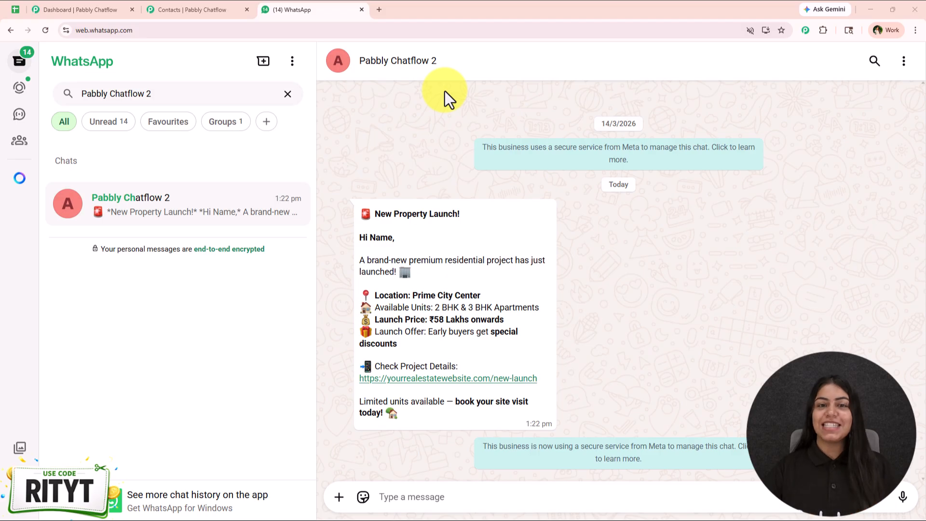
# Open pabbly.com/chatflow in a new browser tab
pyautogui.click(57, 9)
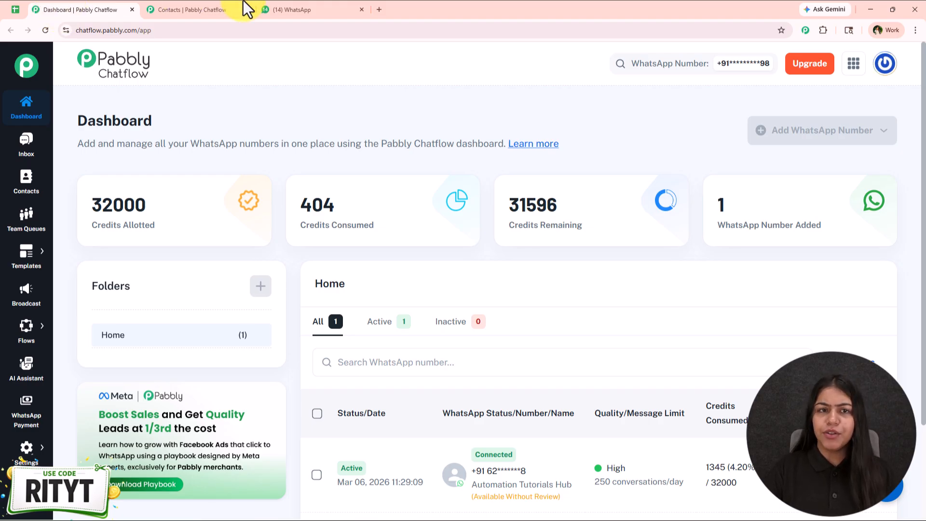
pyautogui.click(380, 9)
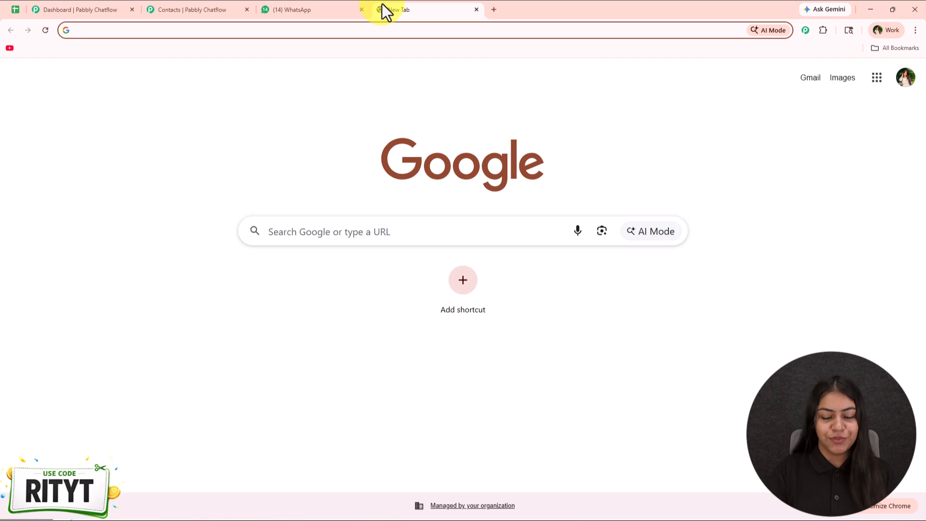
pyautogui.write('pabbly.com/chatflow')
pyautogui.press('Return')
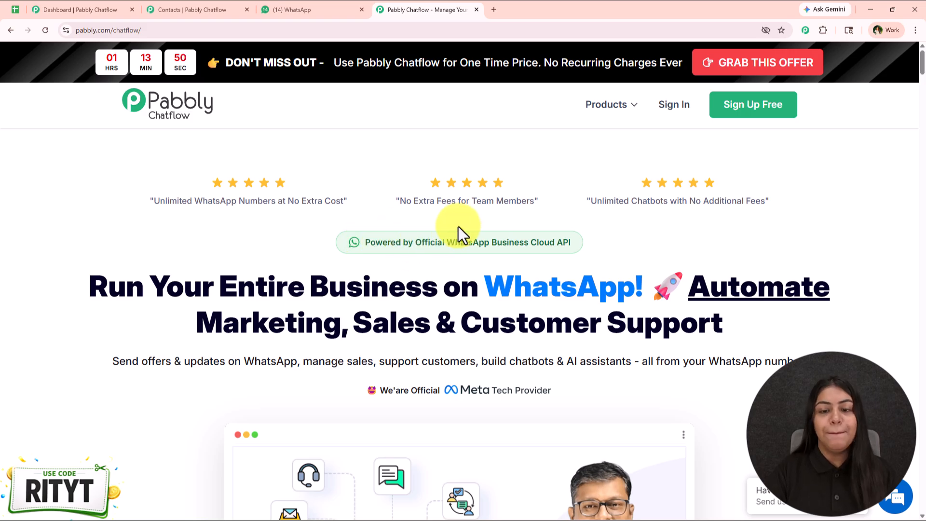
# Highlight the "Powered by Official WhatsApp Business Cloud API" line on the Pabbly Chatflow landing page
pyautogui.moveTo(585, 249); pyautogui.dragTo(363, 242)
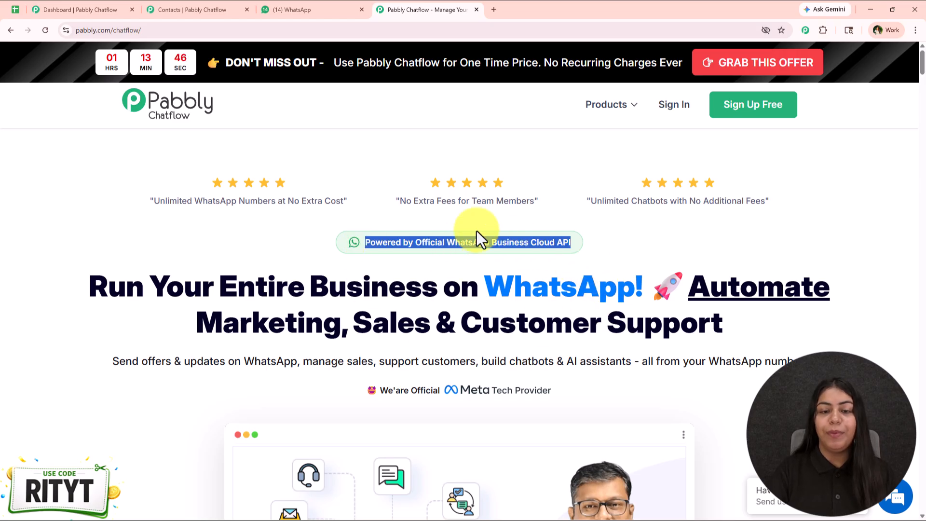
pyautogui.click(341, 11)
pyautogui.click(400, 16)
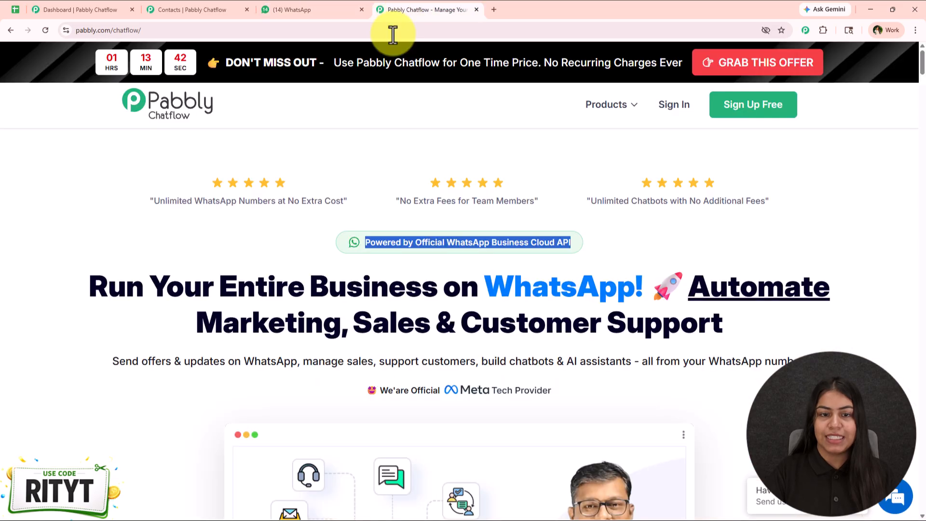
pyautogui.click(624, 138)
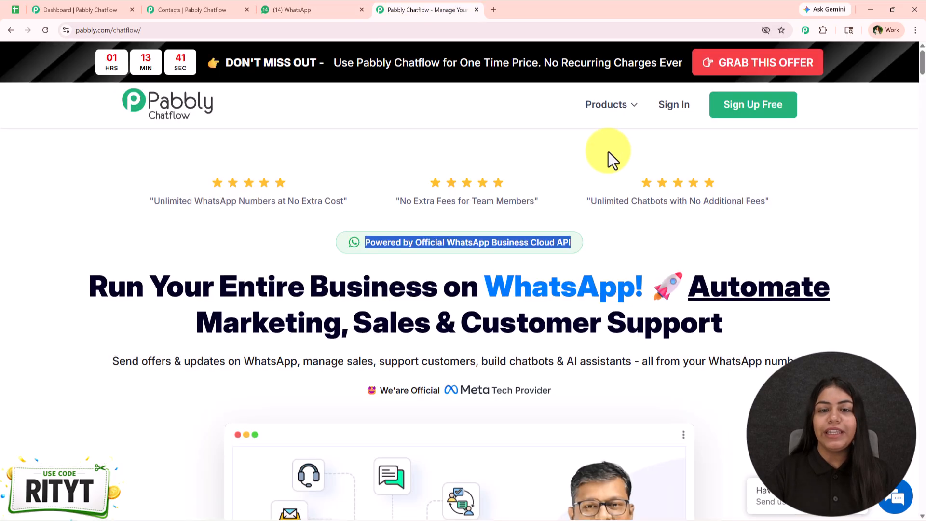
pyautogui.click(582, 256)
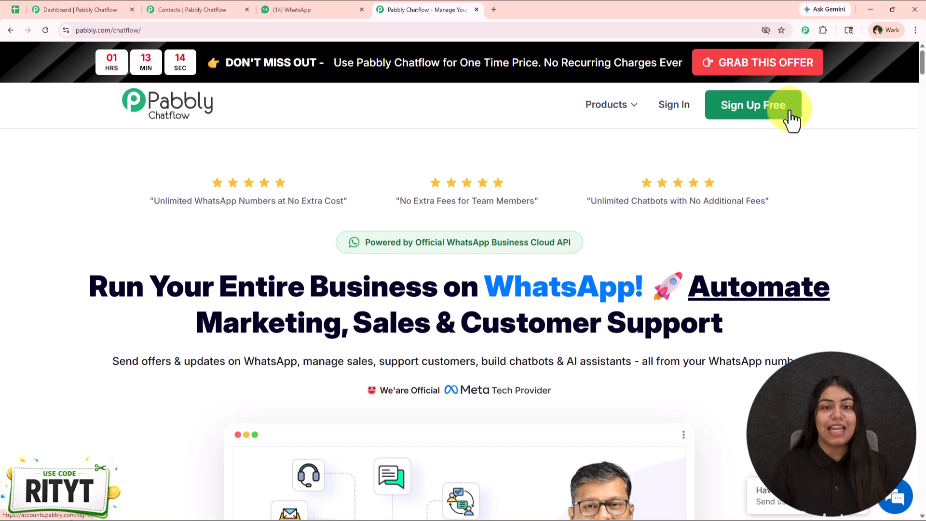
# Return to the Pabbly Chatflow dashboard, open the Broadcast section and look over the existing campaigns
pyautogui.click(317, 9)
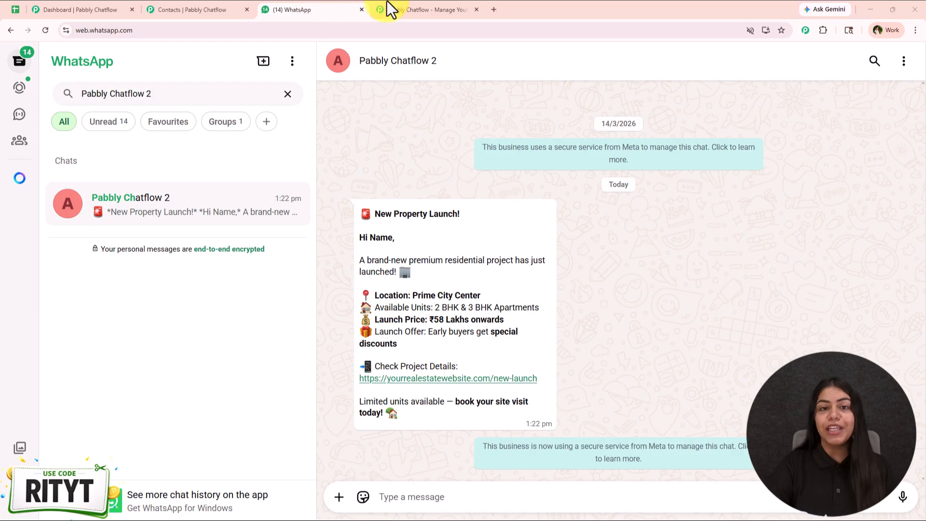
pyautogui.moveTo(80, 8)
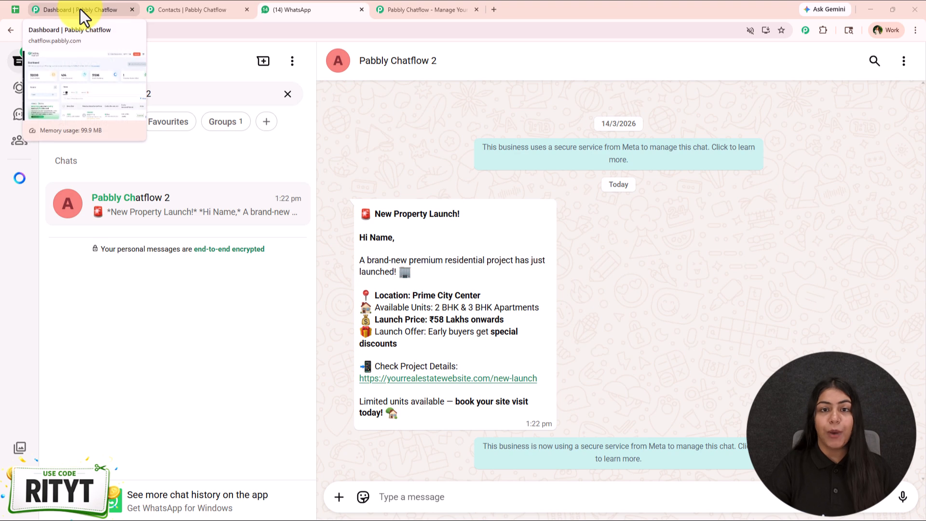
pyautogui.click(80, 9)
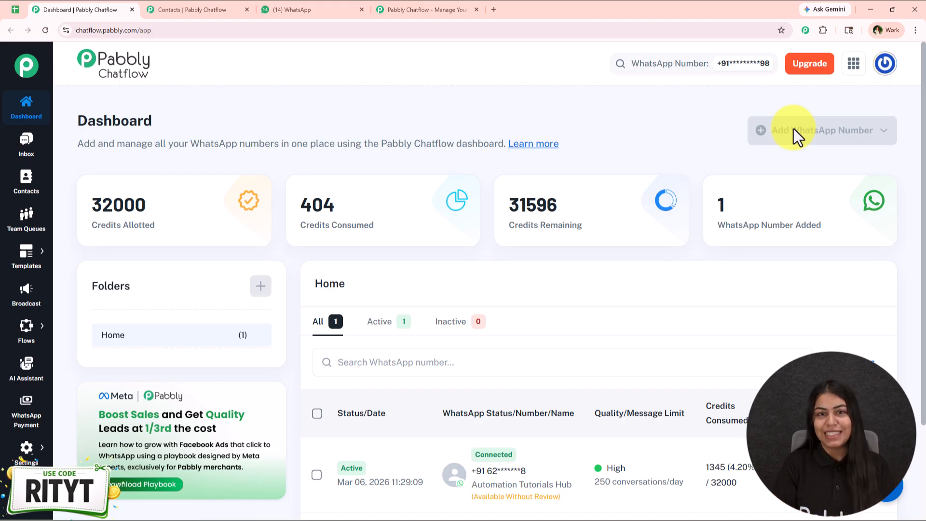
pyautogui.click(31, 303)
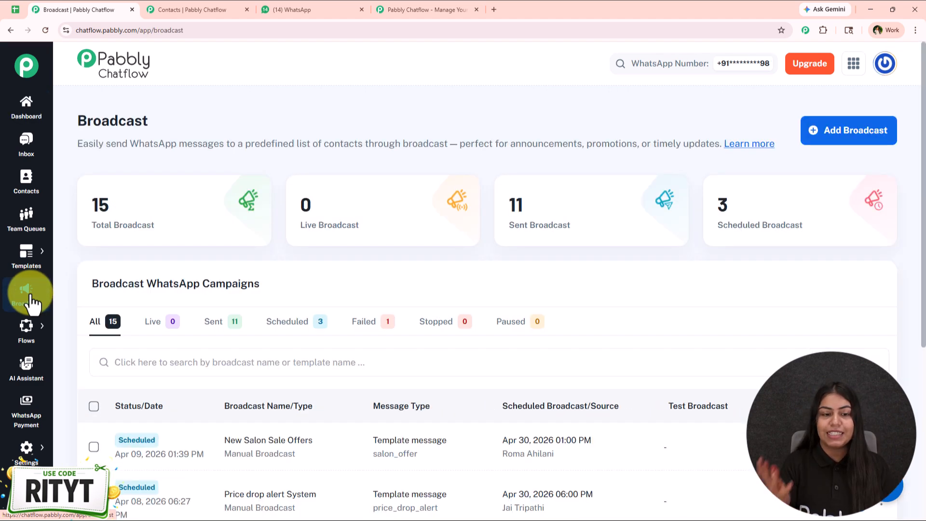
pyautogui.scroll(-3, 362, 386)
pyautogui.scroll(3, 385, 371)
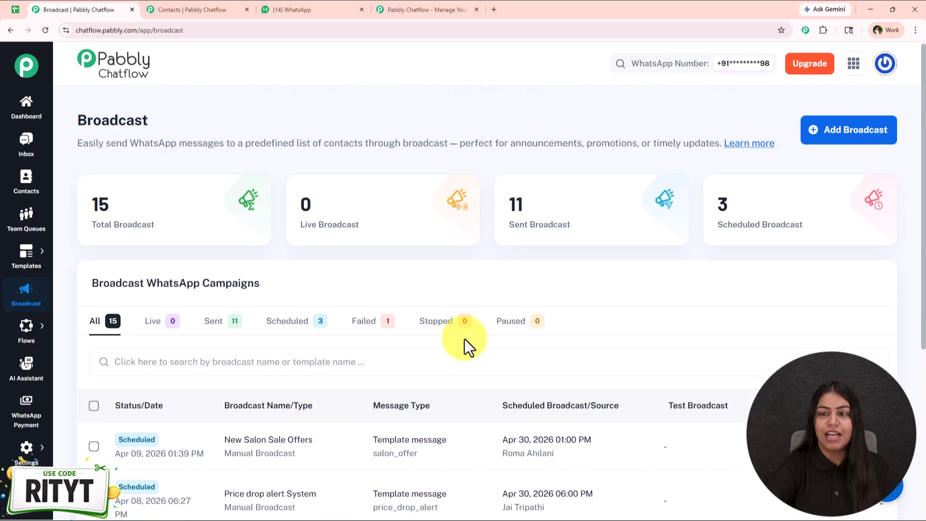
# Start a new broadcast with Broadcast Campaign as its type
pyautogui.click(831, 133)
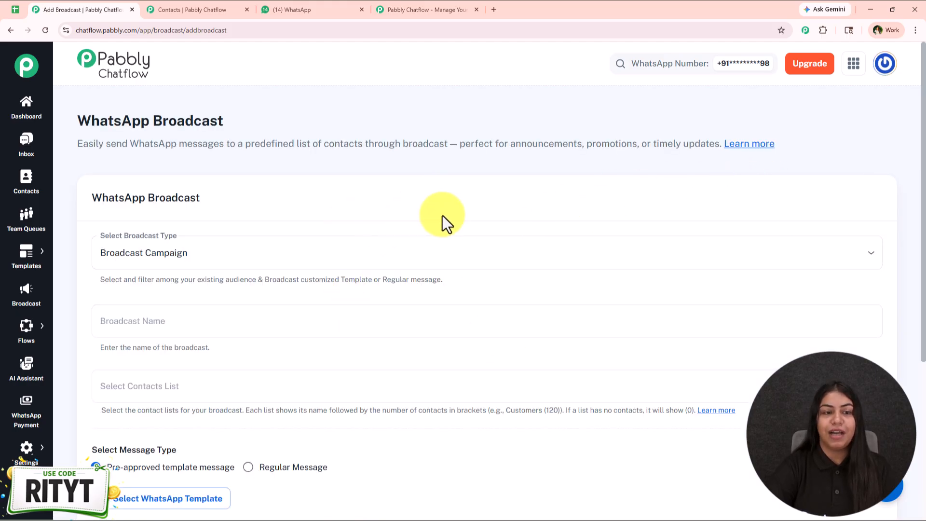
pyautogui.click(186, 263)
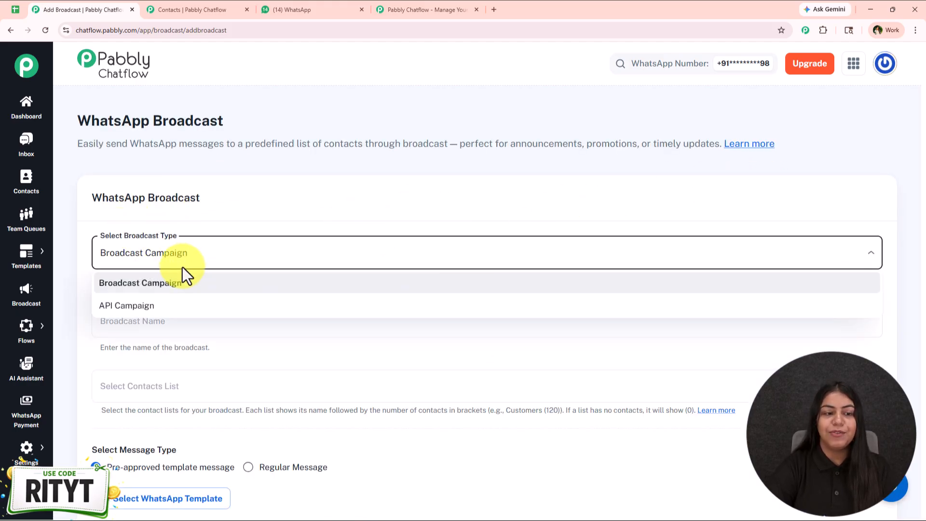
pyautogui.click(183, 284)
# Name the broadcast "New Property Launch!", copying the title from the WhatsApp message, and select "new list" as its contact list
pyautogui.scroll(-2, 193, 270)
pyautogui.click(195, 237)
pyautogui.click(232, 11)
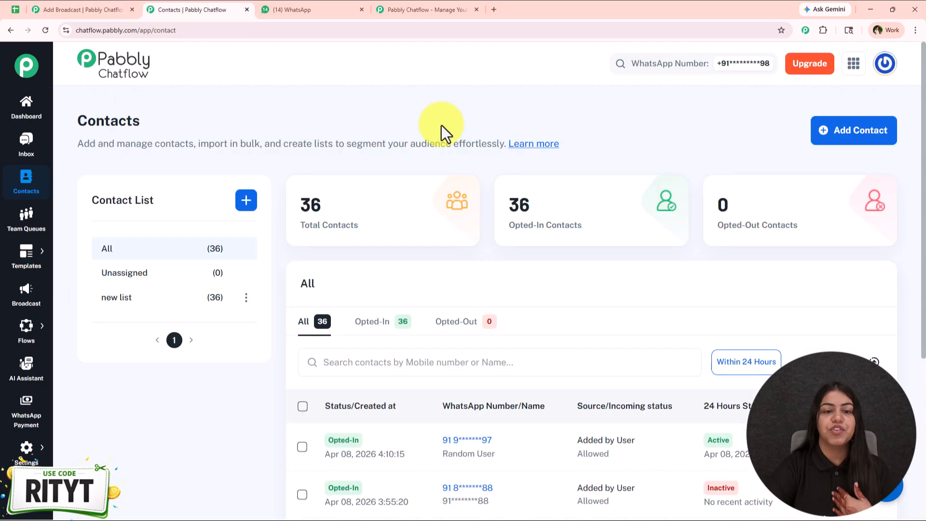
pyautogui.click(309, 10)
pyautogui.moveTo(376, 213); pyautogui.dragTo(470, 224)
pyautogui.hotkey('ctrl', 'c')
pyautogui.click(103, 8)
pyautogui.hotkey('ctrl', 'v')
pyautogui.click(174, 278)
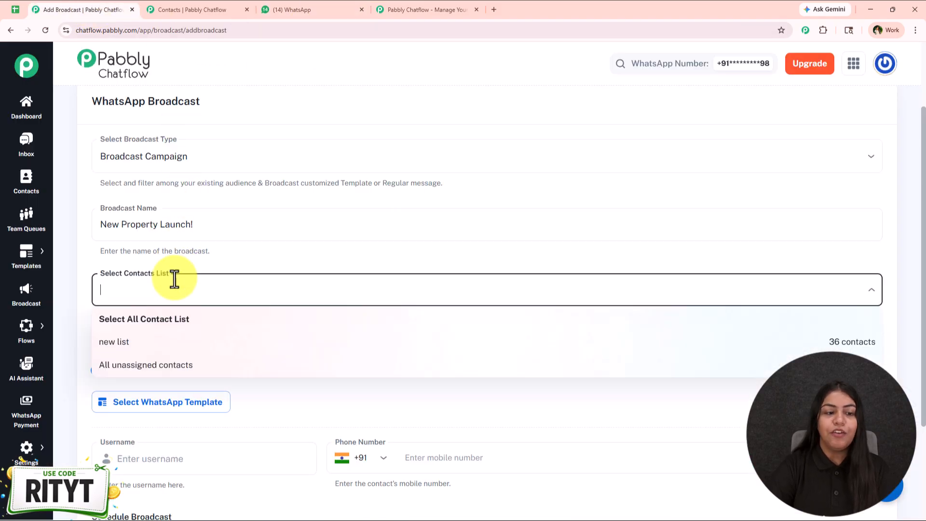
pyautogui.click(335, 344)
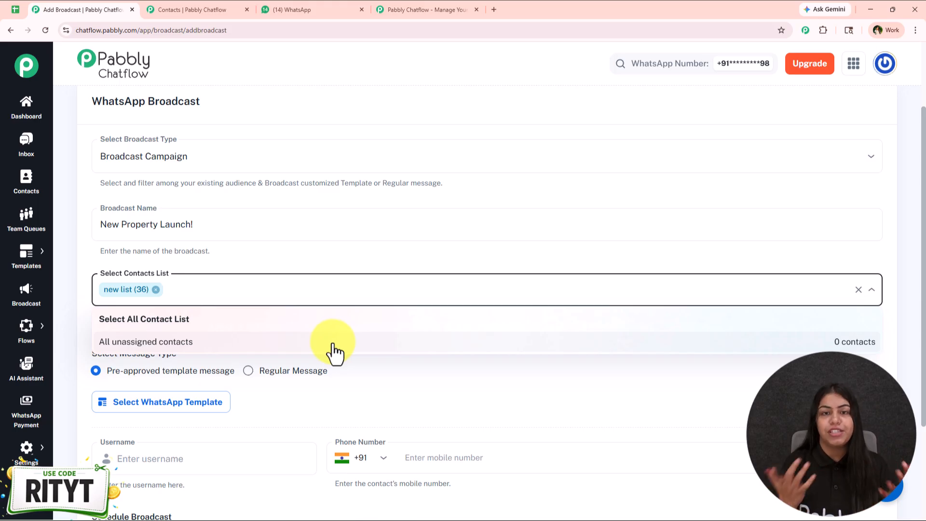
# Open the Add Contact form from the Contacts page and examine its single-contact fields and bulk import options
pyautogui.click(167, 10)
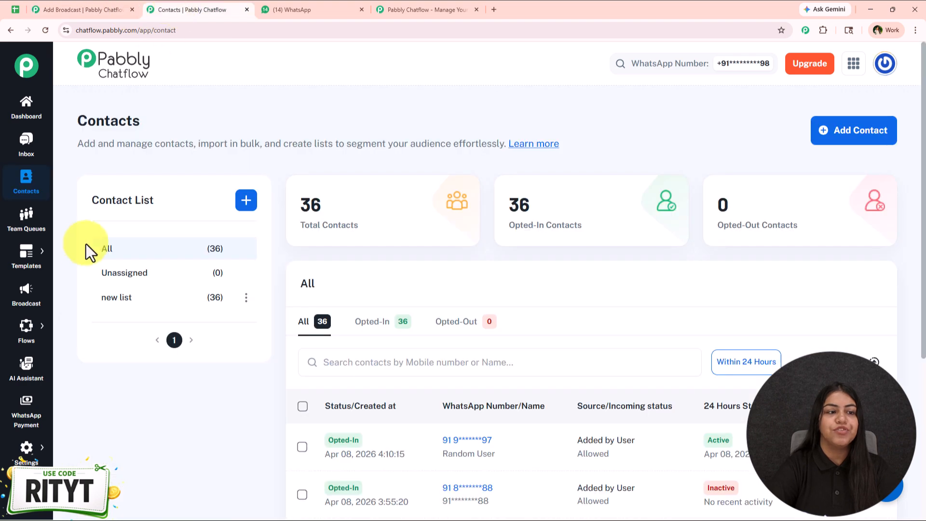
pyautogui.click(838, 142)
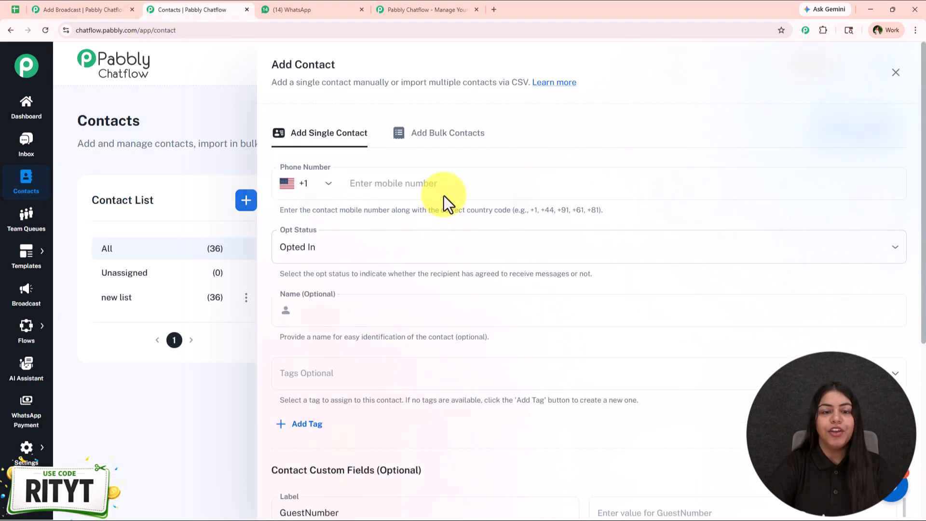
pyautogui.click(420, 191)
pyautogui.click(322, 373)
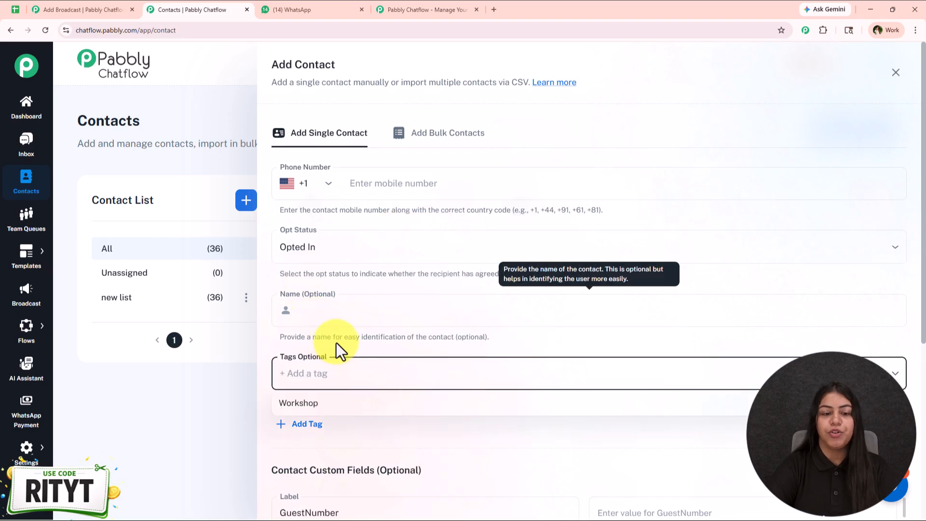
pyautogui.click(337, 342)
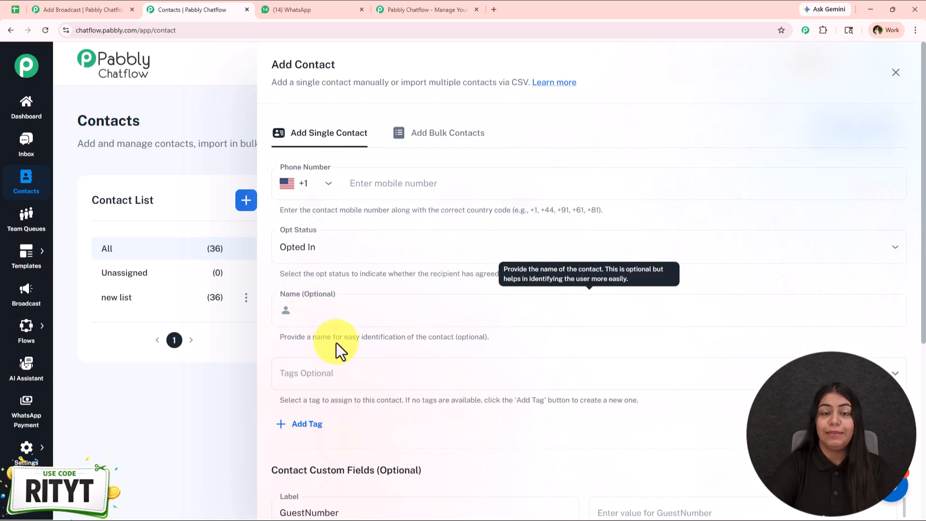
pyautogui.click(463, 135)
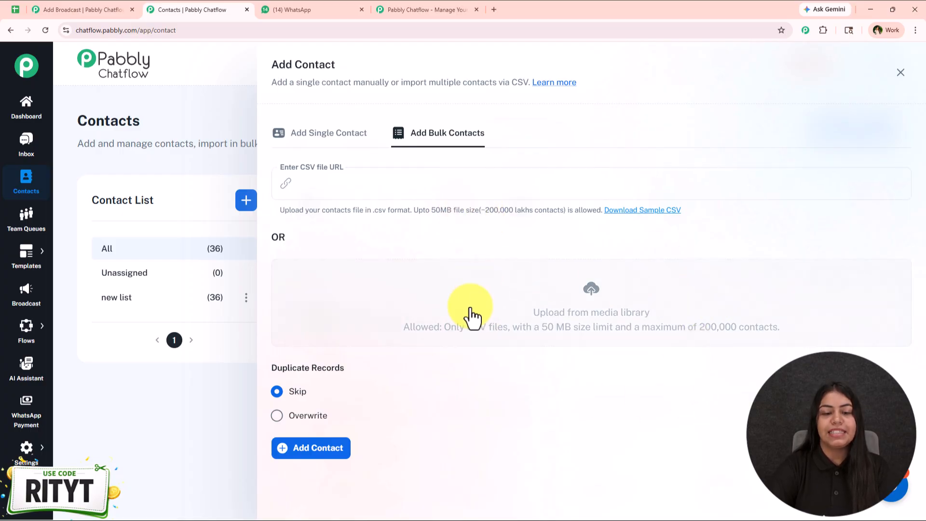
# Review the contact data in the Google Sheets file "Data" and locate its Comma Separated Values (.csv) download option
pyautogui.click(20, 10)
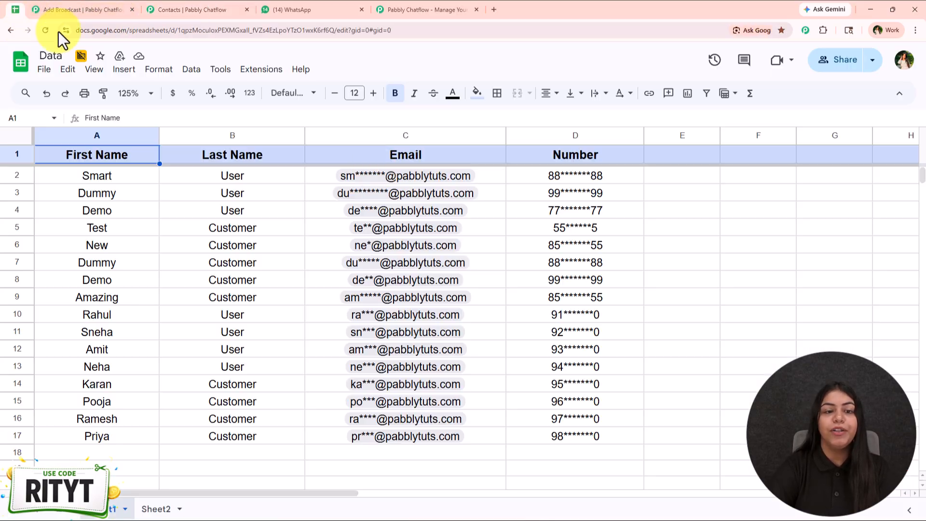
pyautogui.moveTo(239, 183); pyautogui.dragTo(242, 419)
pyautogui.moveTo(290, 455); pyautogui.dragTo(289, 456)
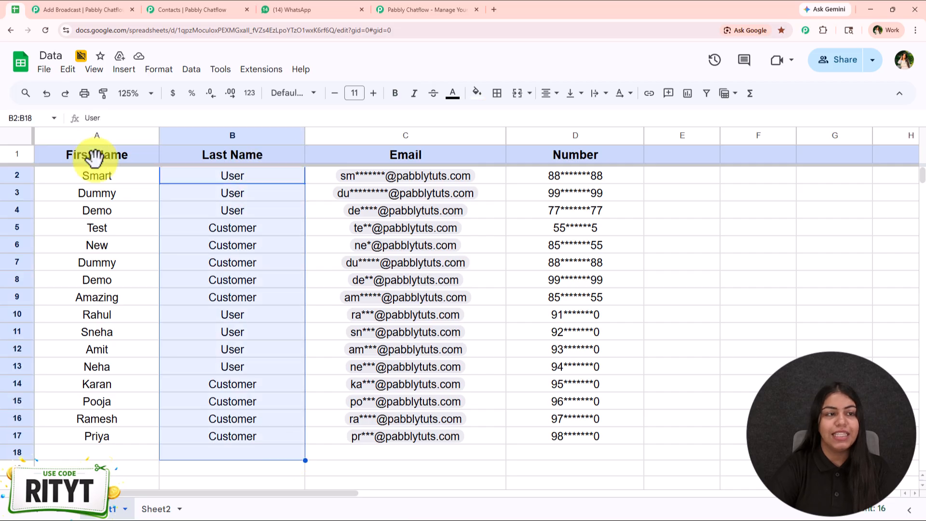
pyautogui.click(43, 69)
pyautogui.moveTo(58, 217)
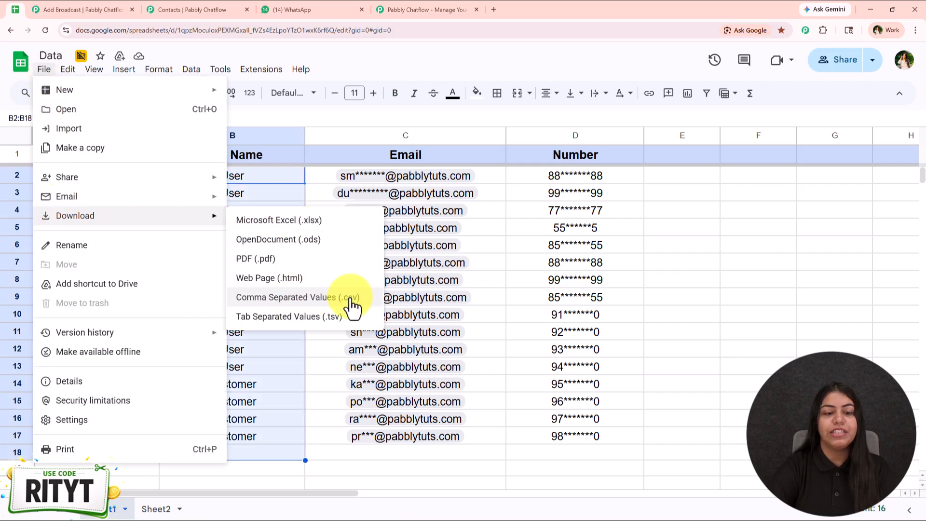
pyautogui.click(248, 336)
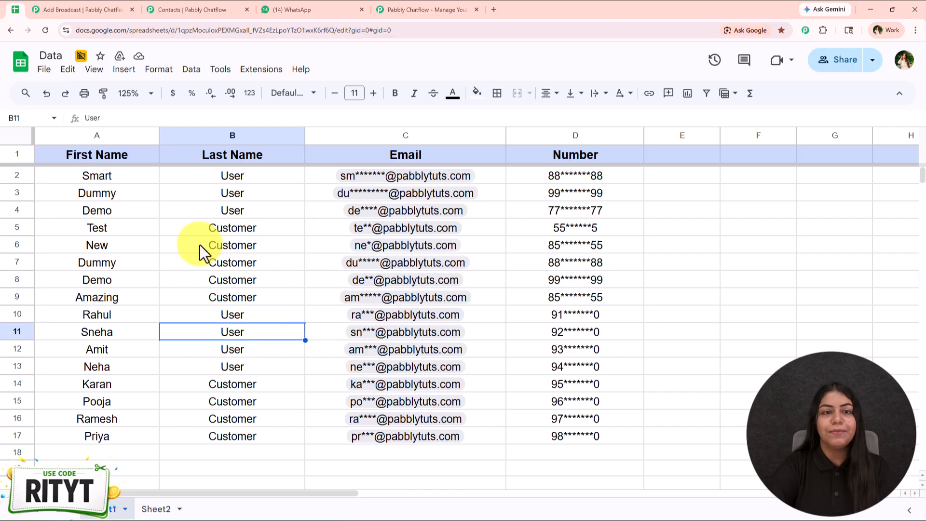
# Close the Add Contact form in Pabbly Chatflow and look through the contacts table and the Unassigned list
pyautogui.click(175, 4)
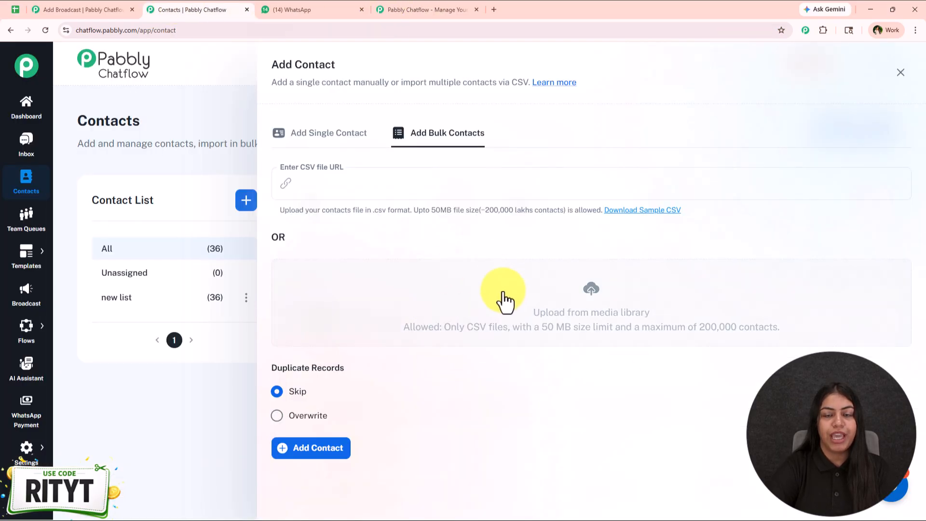
pyautogui.click(901, 74)
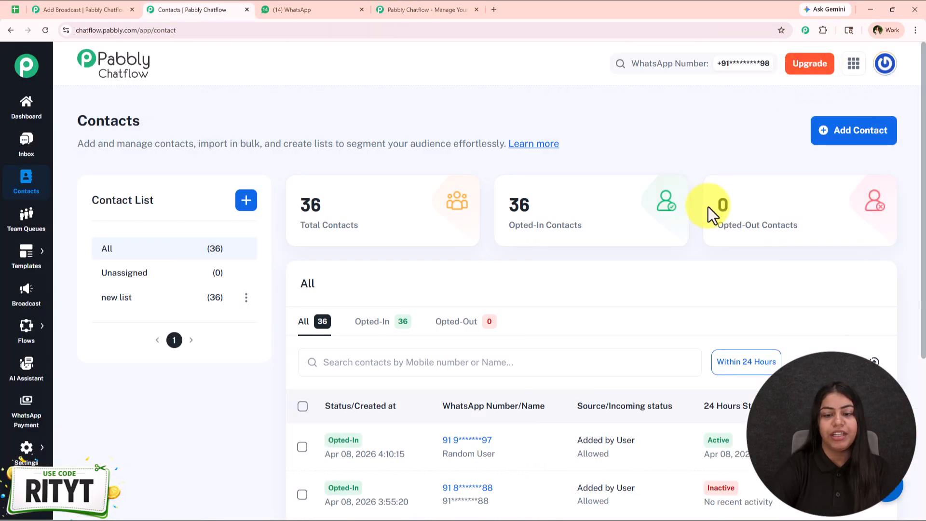
pyautogui.scroll(-5, 482, 413)
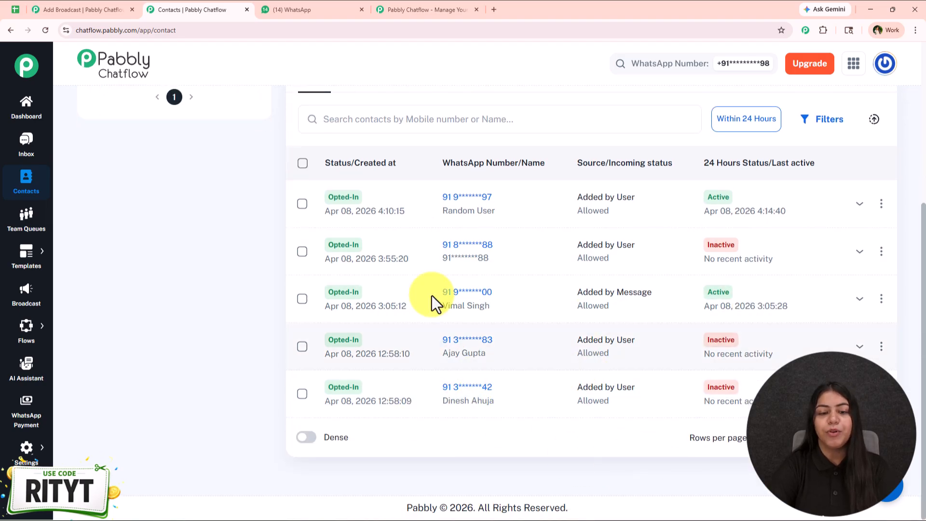
pyautogui.scroll(4, 429, 335)
pyautogui.click(170, 241)
pyautogui.click(161, 230)
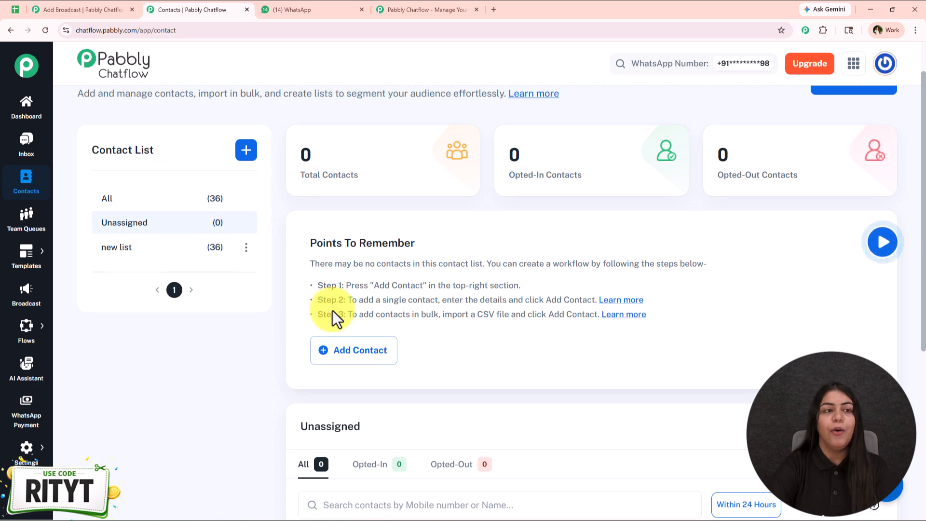
# Add "All unassigned contacts" to the new broadcast's contact lists
pyautogui.click(82, 9)
pyautogui.click(202, 293)
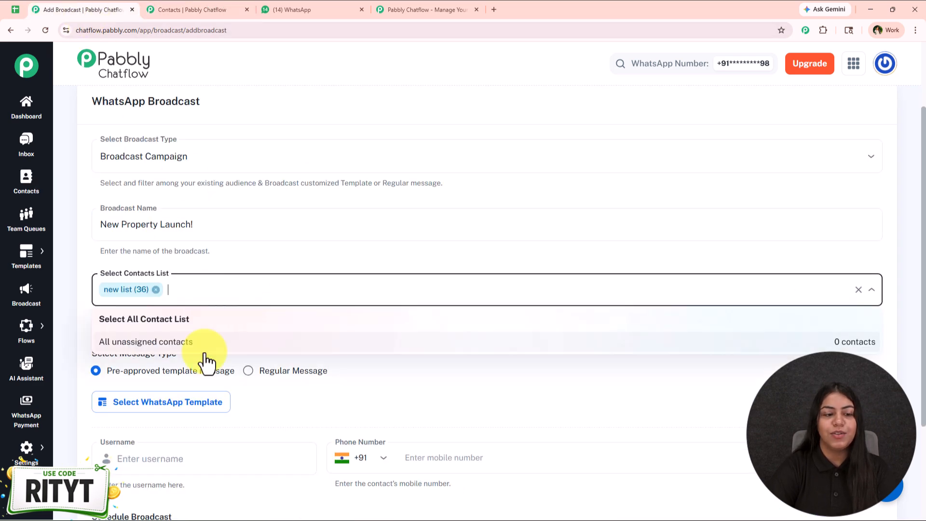
pyautogui.click(207, 362)
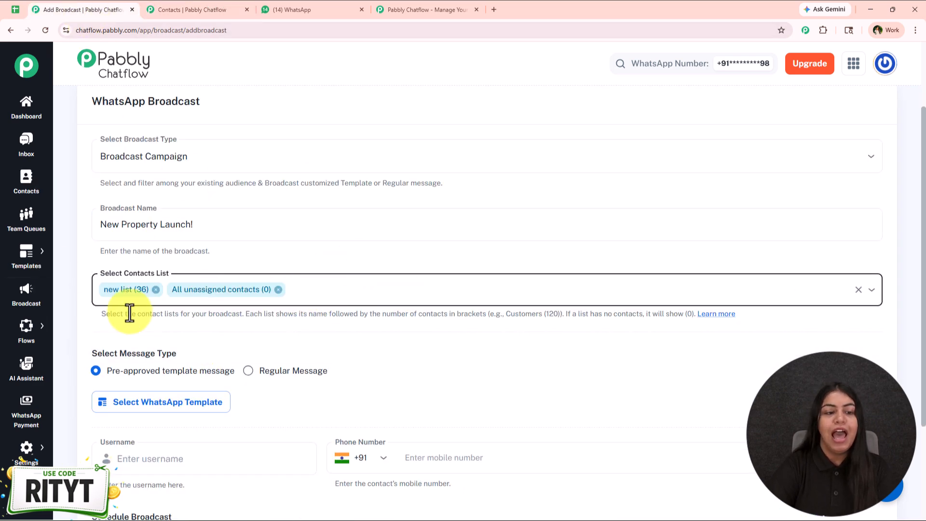
# Check the broadcast form's message type and scheduling options and go back to the Contacts page
pyautogui.scroll(-3, 203, 284)
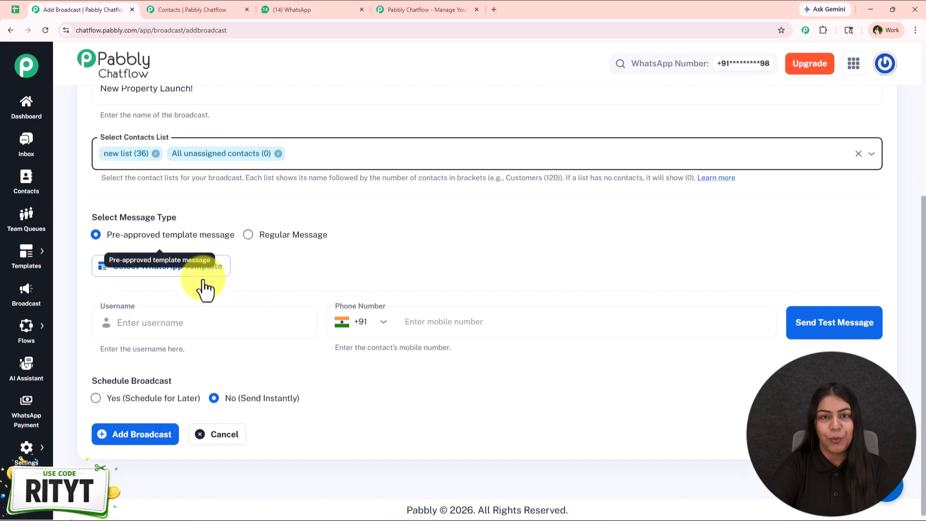
pyautogui.click(199, 9)
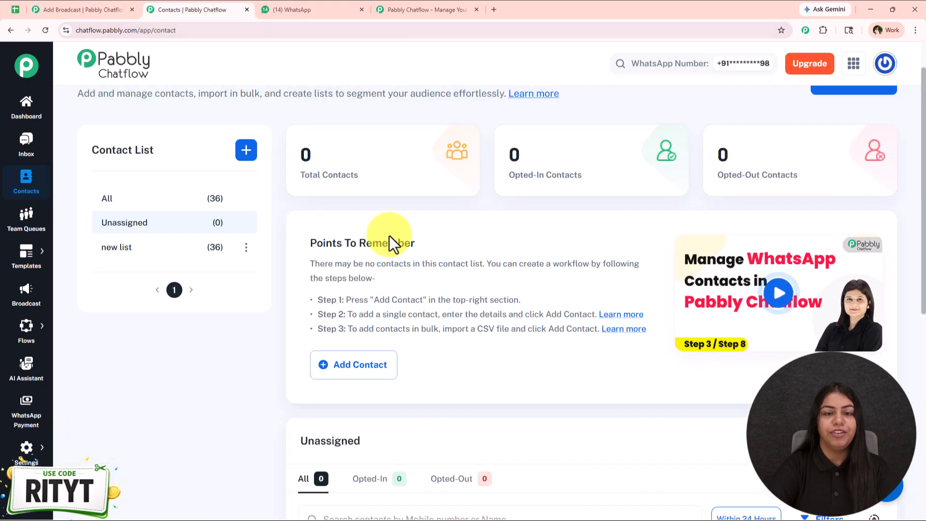
pyautogui.scroll(1, 435, 270)
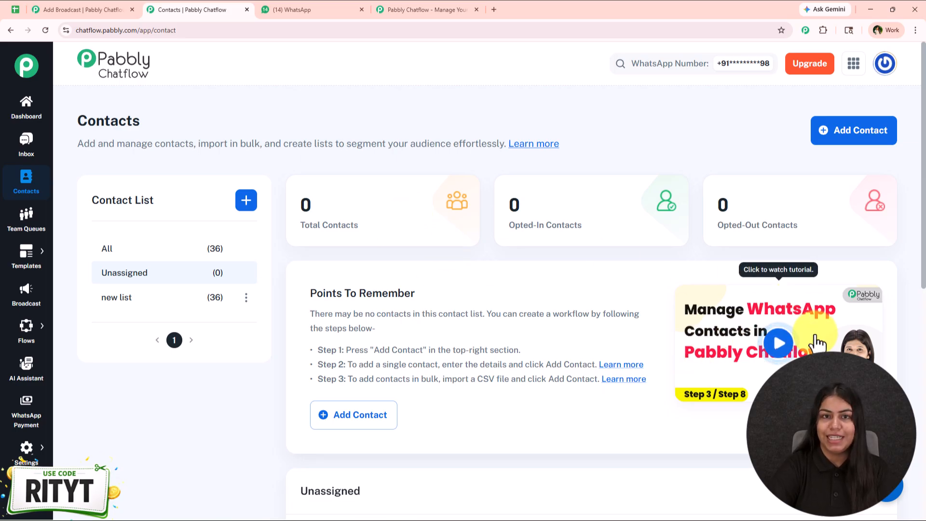
# Try a regular message of type File with the caption "hey" in the broadcast form, and switch back to the pre-approved template message
pyautogui.click(89, 10)
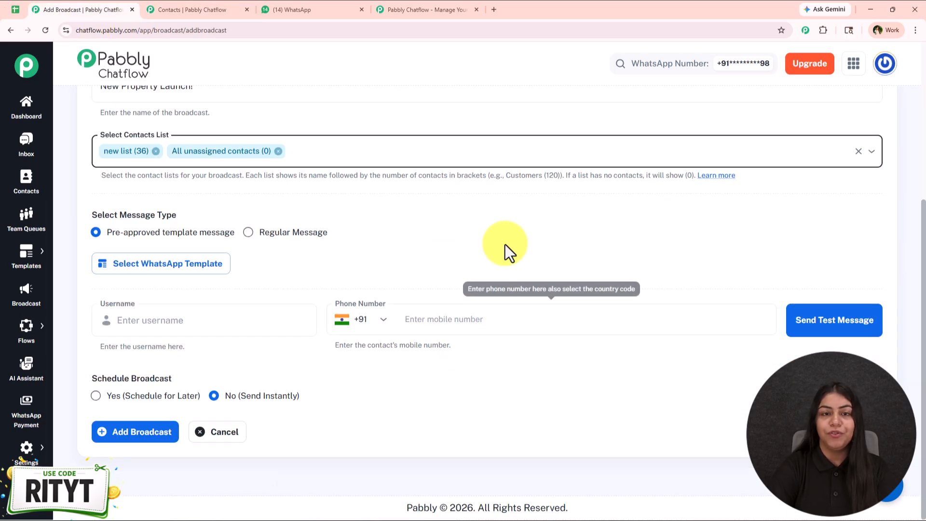
pyautogui.tripleClick(127, 219)
pyautogui.click(225, 219)
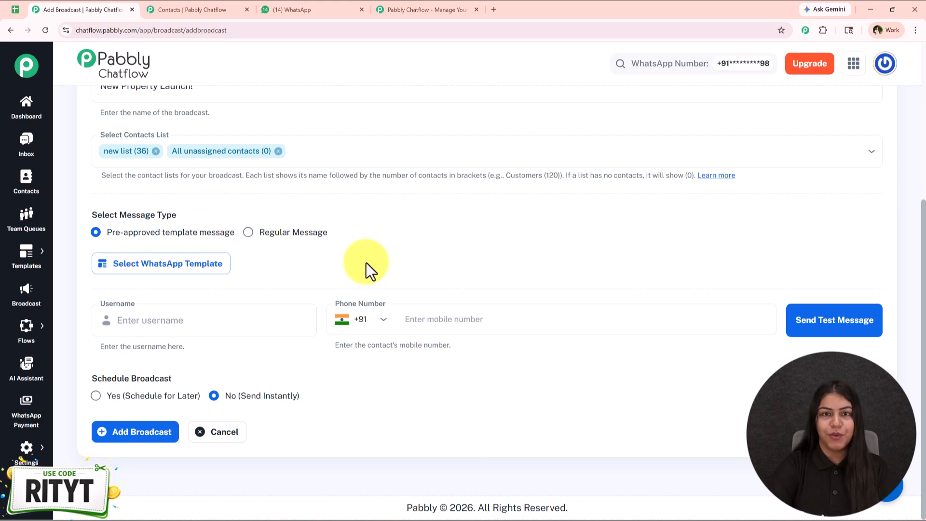
pyautogui.click(247, 233)
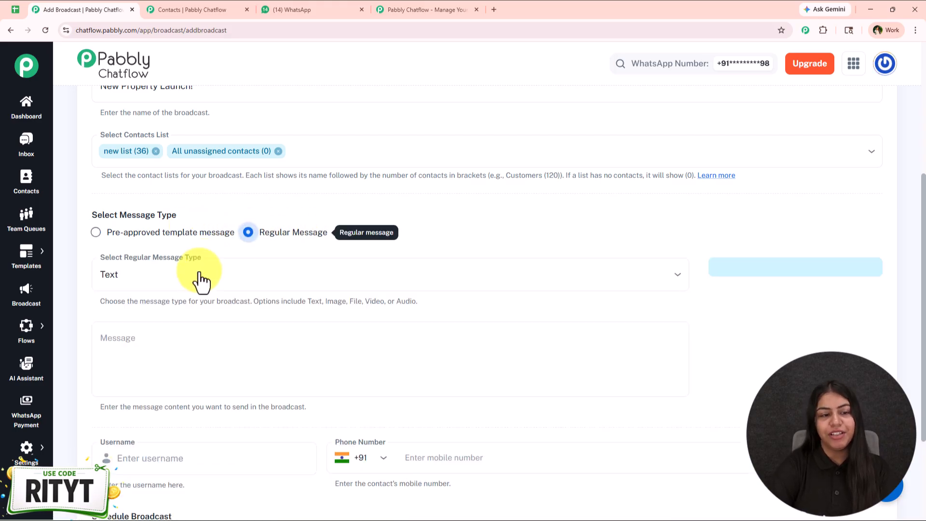
pyautogui.click(172, 273)
pyautogui.click(155, 349)
pyautogui.click(153, 368)
pyautogui.write('hey')
pyautogui.hotkey('ctrl', 'a')
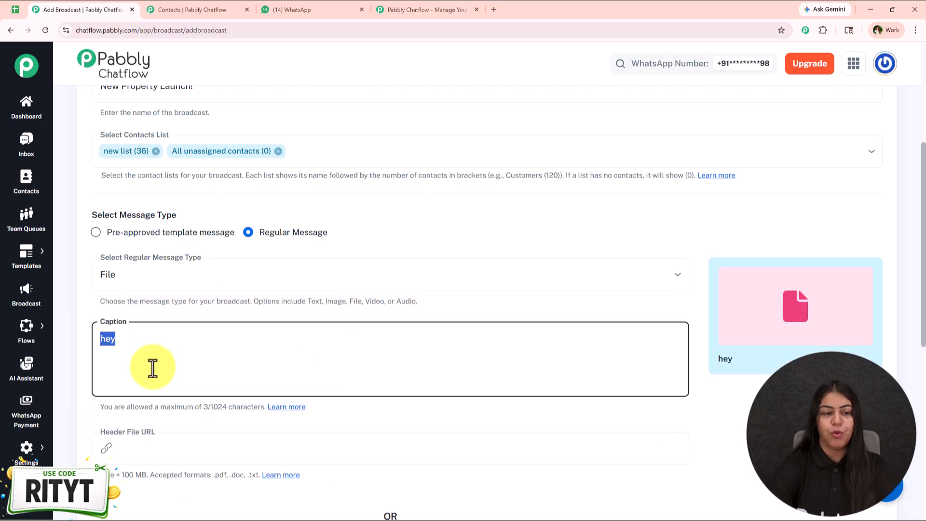
pyautogui.click(187, 243)
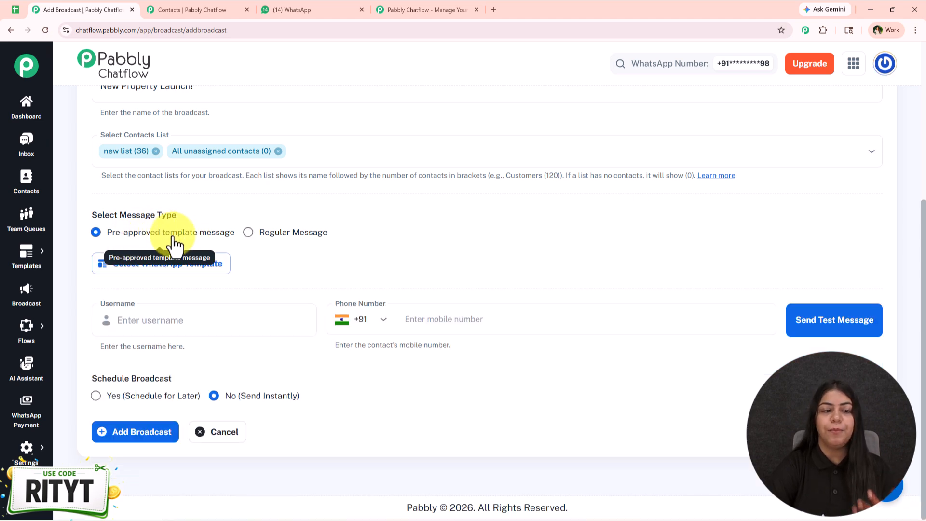
# View the broadcast's approved template picker, close it, and look through the Templates list
pyautogui.click(133, 265)
pyautogui.click(741, 96)
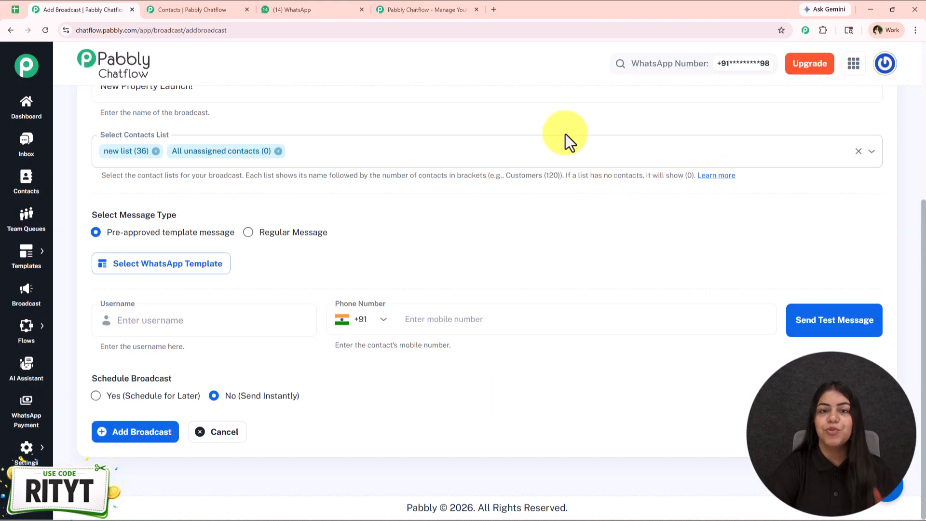
pyautogui.click(237, 8)
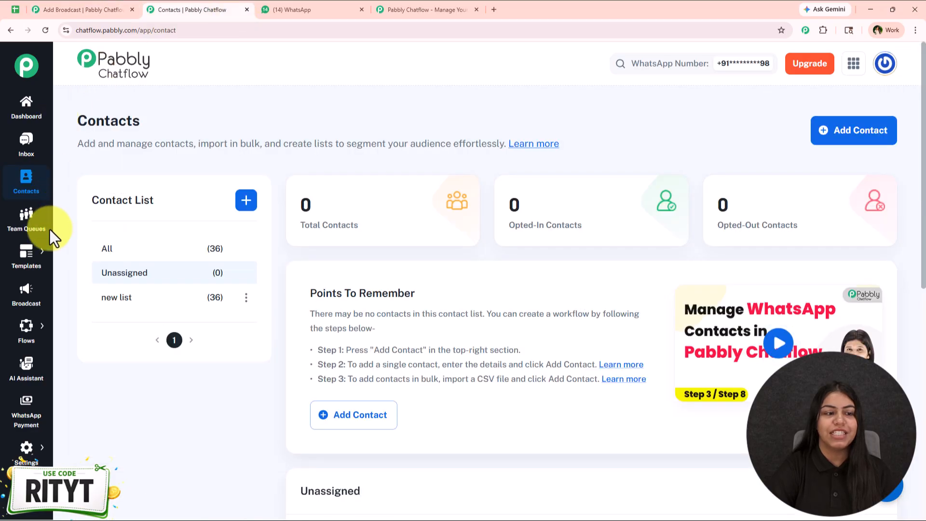
pyautogui.moveTo(50, 261)
pyautogui.click(83, 251)
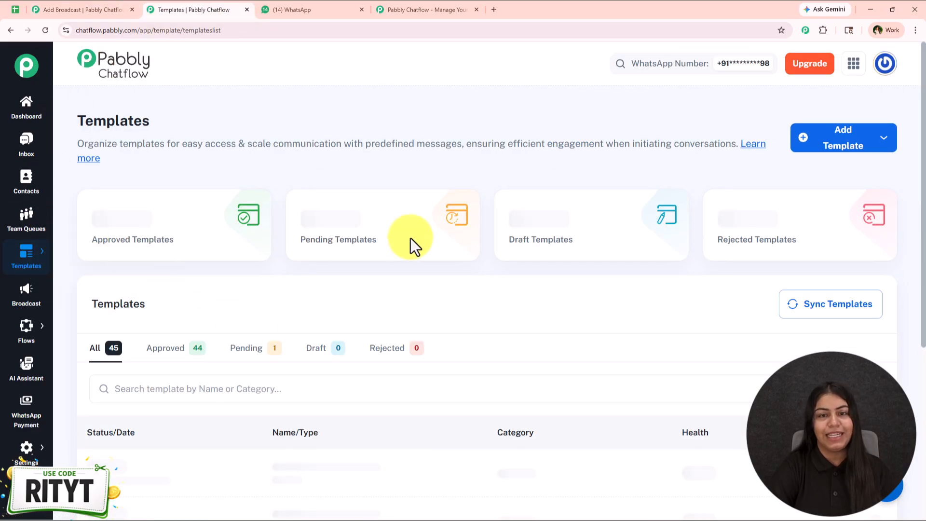
pyautogui.scroll(-2, 309, 322)
pyautogui.scroll(-4, 309, 322)
pyautogui.scroll(6, 292, 325)
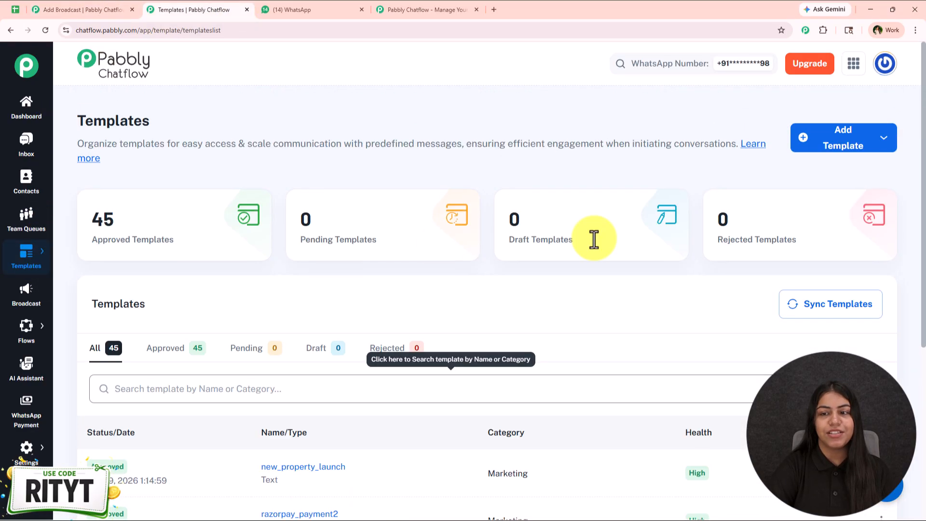
# Review the fields of the New Template form and return to the Templates list
pyautogui.click(872, 154)
pyautogui.click(869, 166)
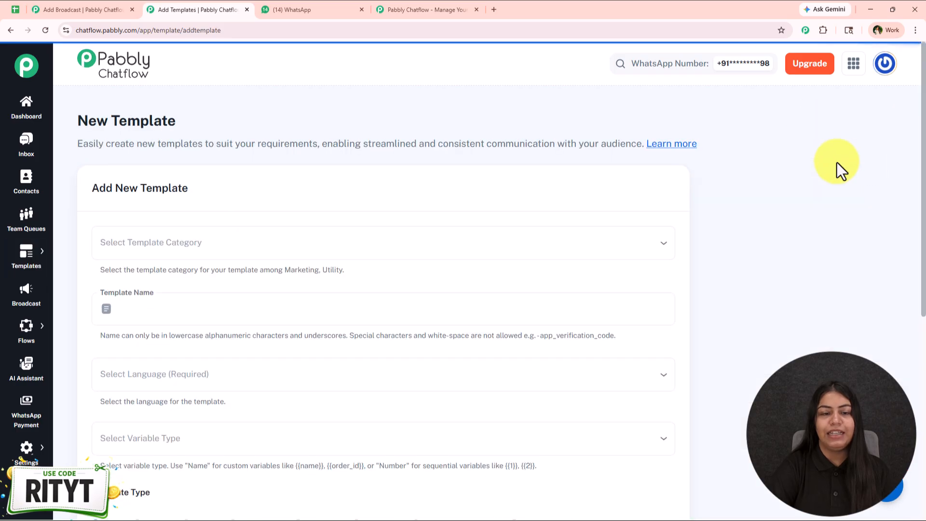
pyautogui.scroll(-4, 206, 352)
pyautogui.scroll(-3, 206, 347)
pyautogui.moveTo(29, 253)
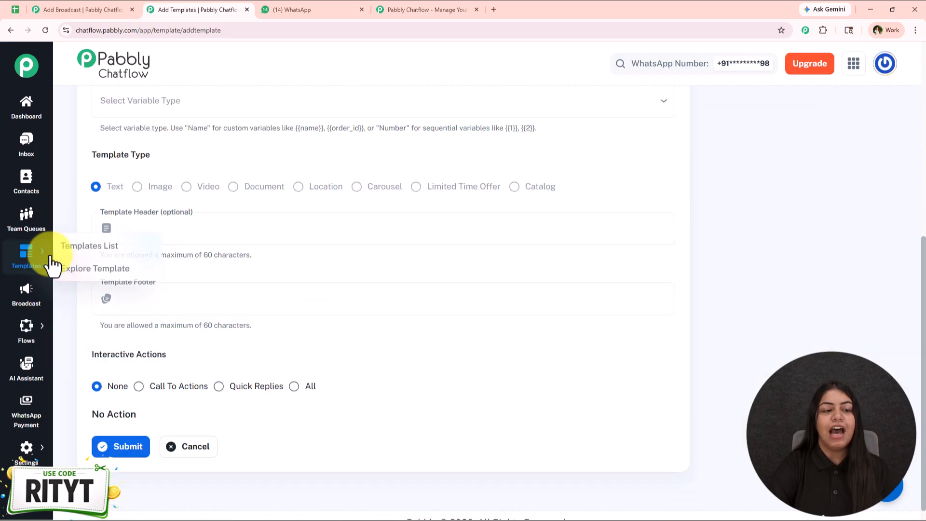
pyautogui.click(83, 245)
# Review the Generate with AI form for templates and close it without generating anything
pyautogui.click(883, 138)
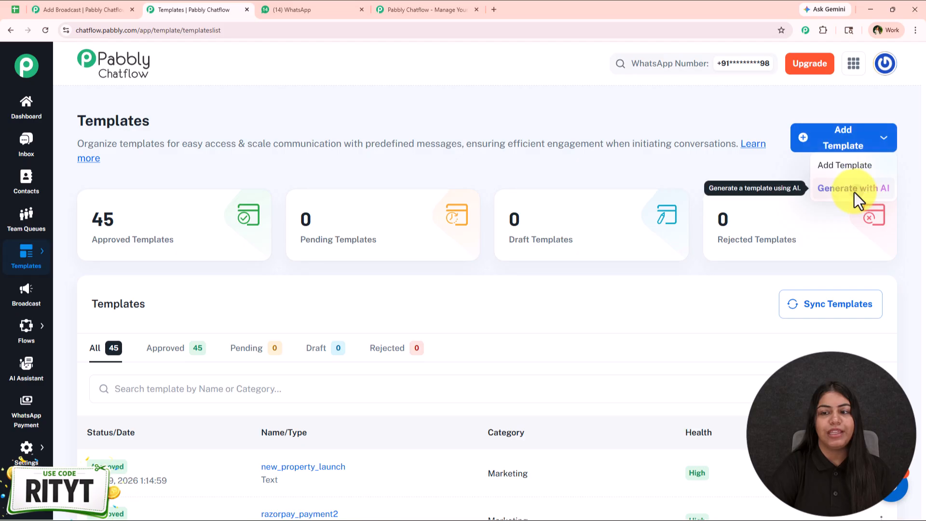
pyautogui.click(861, 201)
pyautogui.scroll(-2, 521, 331)
pyautogui.scroll(-2, 523, 338)
pyautogui.scroll(2, 511, 343)
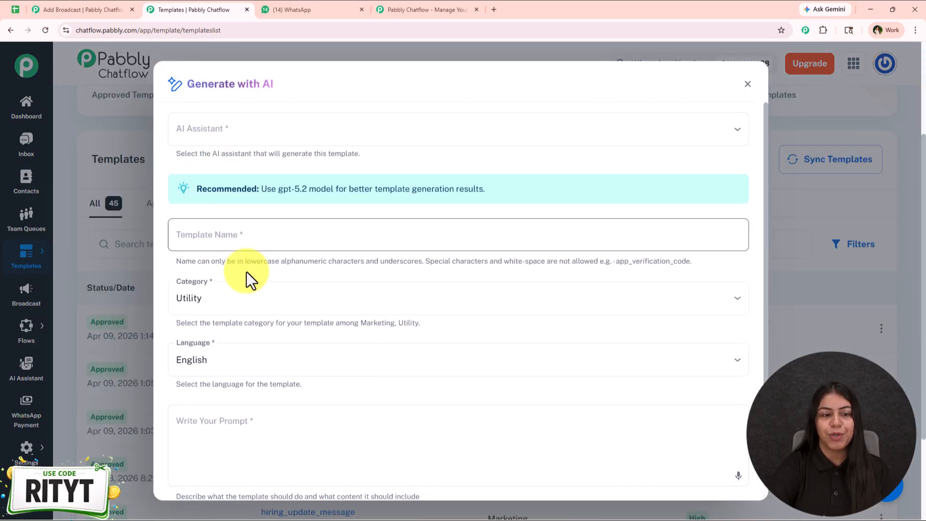
pyautogui.scroll(-2, 262, 390)
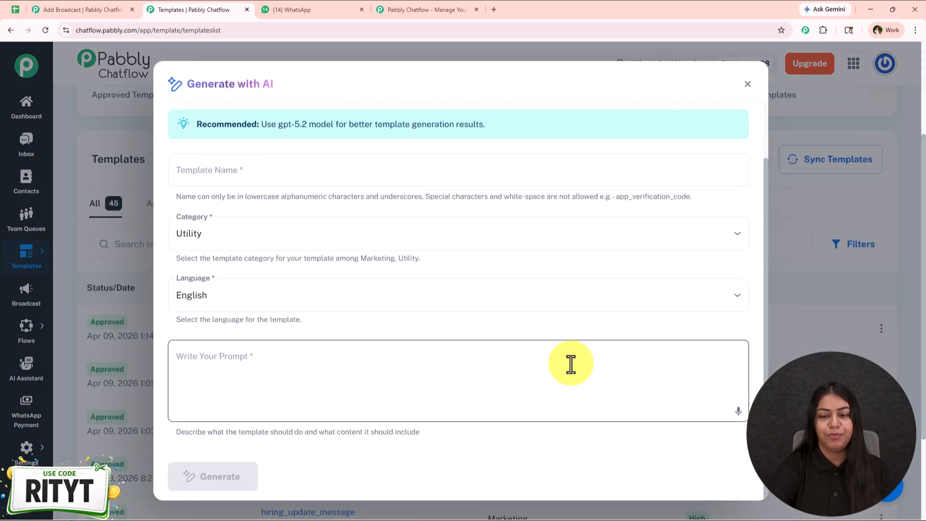
pyautogui.click(748, 84)
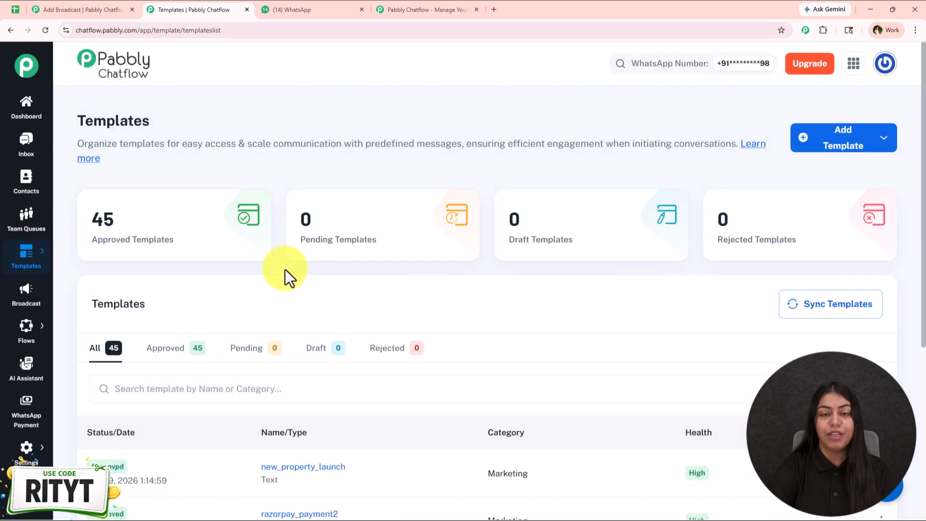
# Examine the approval status and message preview of the new_property_launch template
pyautogui.scroll(-2, 326, 276)
pyautogui.scroll(-2, 326, 277)
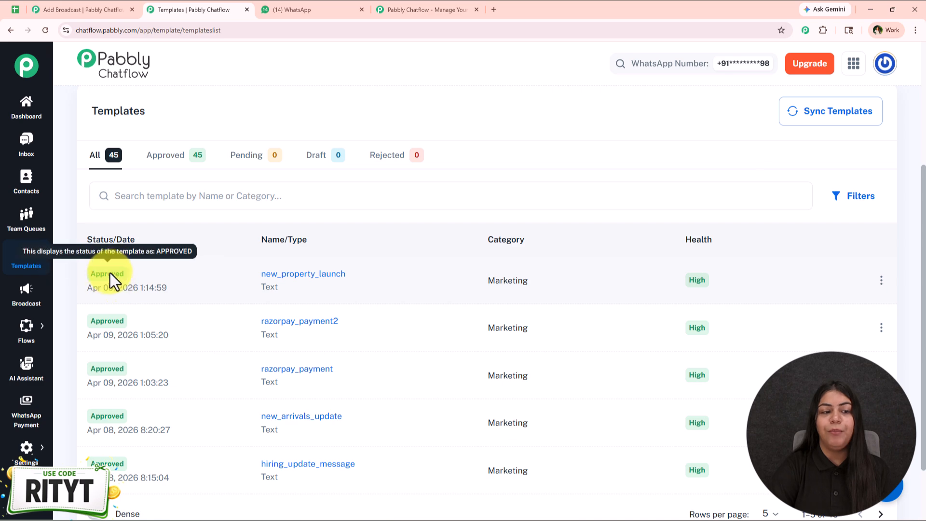
pyautogui.moveTo(82, 279); pyautogui.dragTo(128, 275)
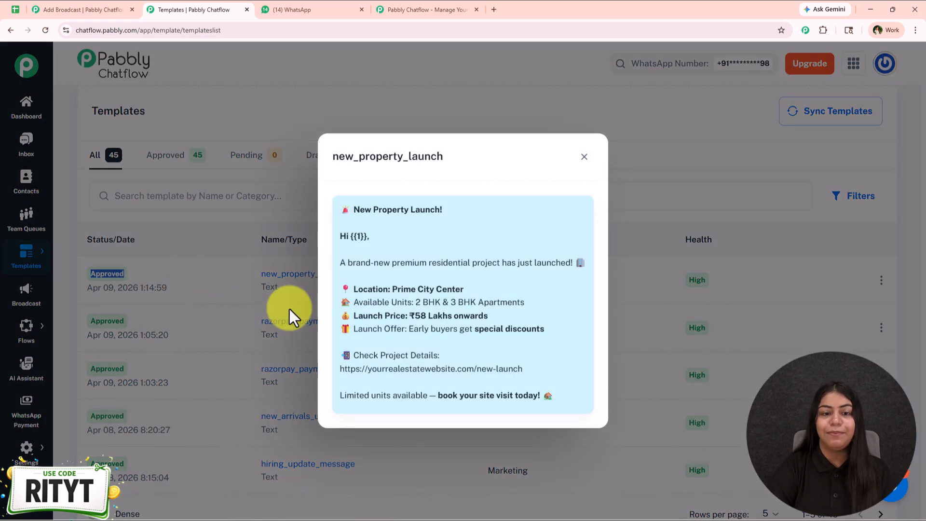
pyautogui.click(584, 157)
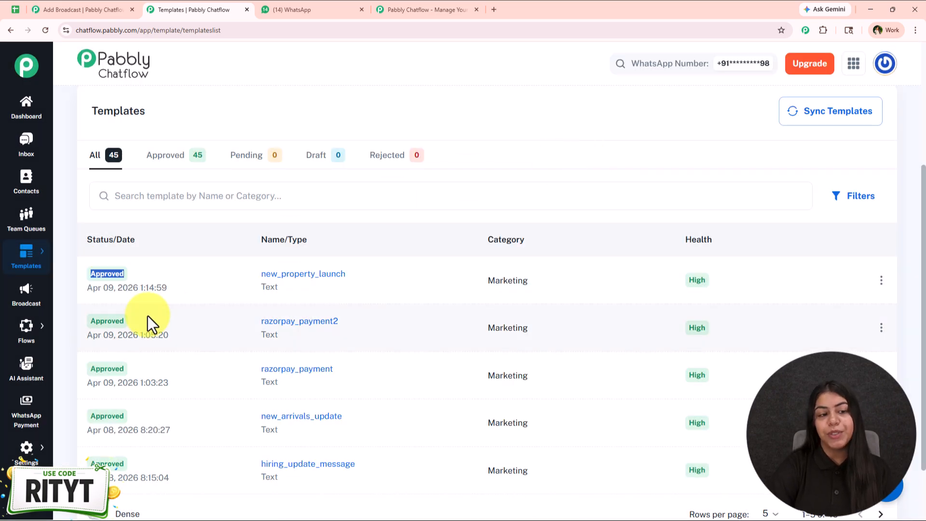
pyautogui.moveTo(96, 277)
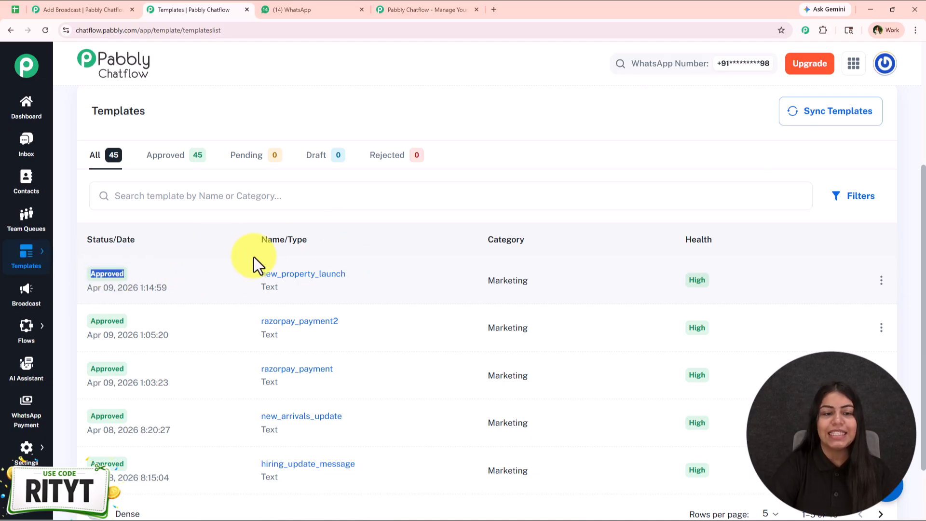
pyautogui.click(407, 196)
# Choose the new_property_launch template for the broadcast and clear its Body Field 1 to examine the name placeholder in the preview
pyautogui.click(82, 9)
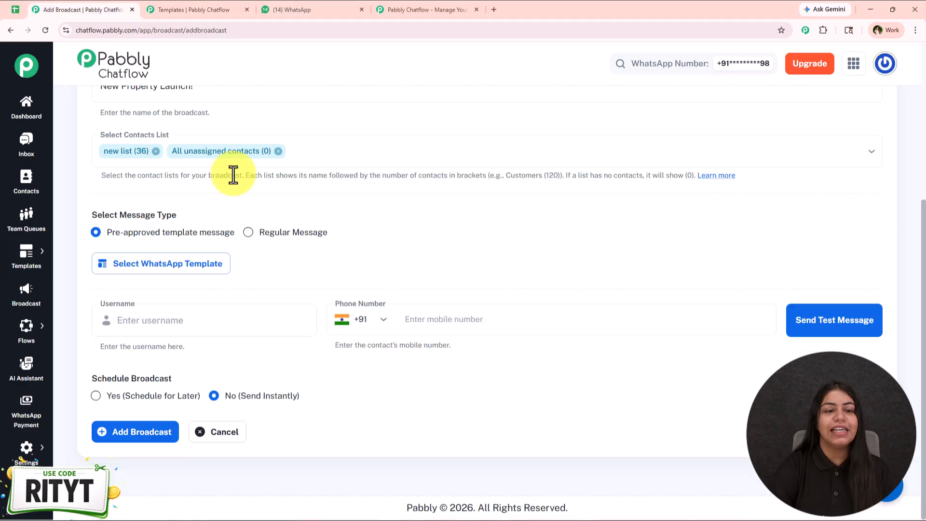
pyautogui.click(201, 267)
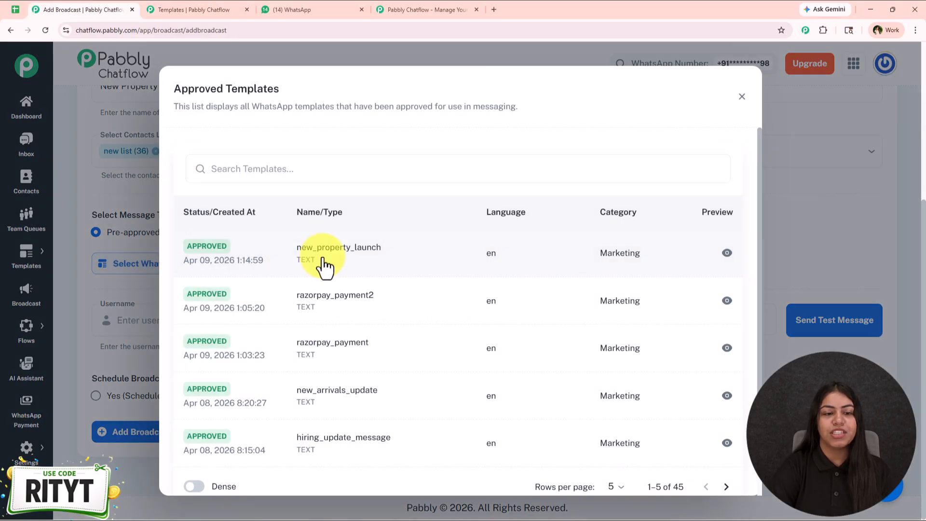
pyautogui.click(320, 265)
pyautogui.moveTo(208, 180); pyautogui.dragTo(174, 178)
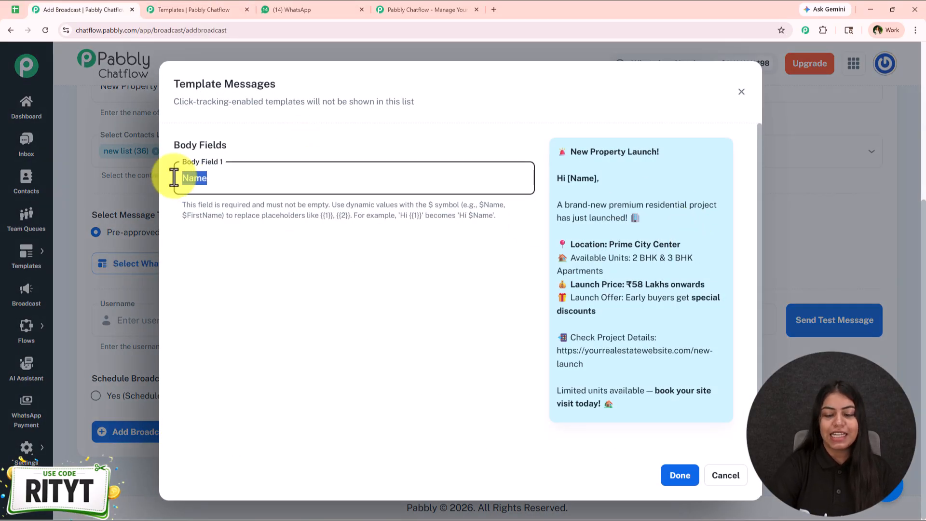
pyautogui.press('BackSpace')
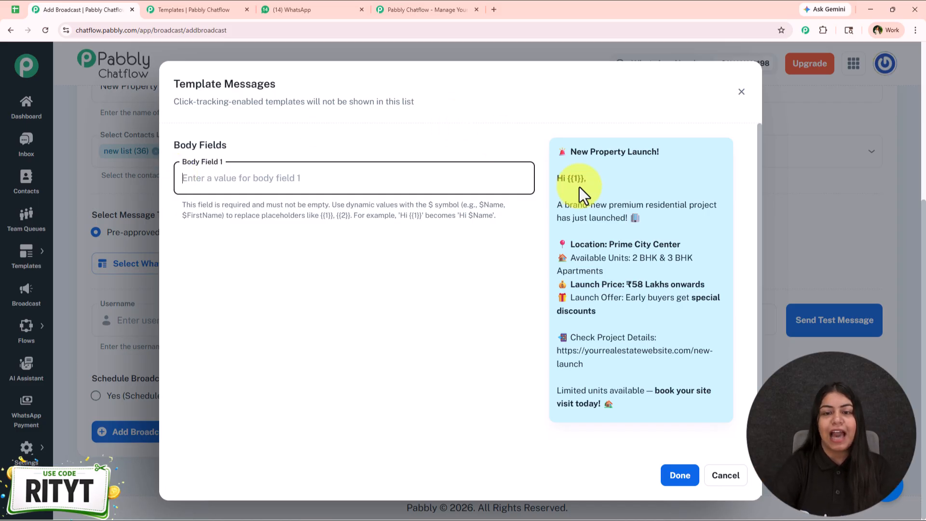
pyautogui.moveTo(567, 179); pyautogui.dragTo(584, 183)
pyautogui.click(608, 180)
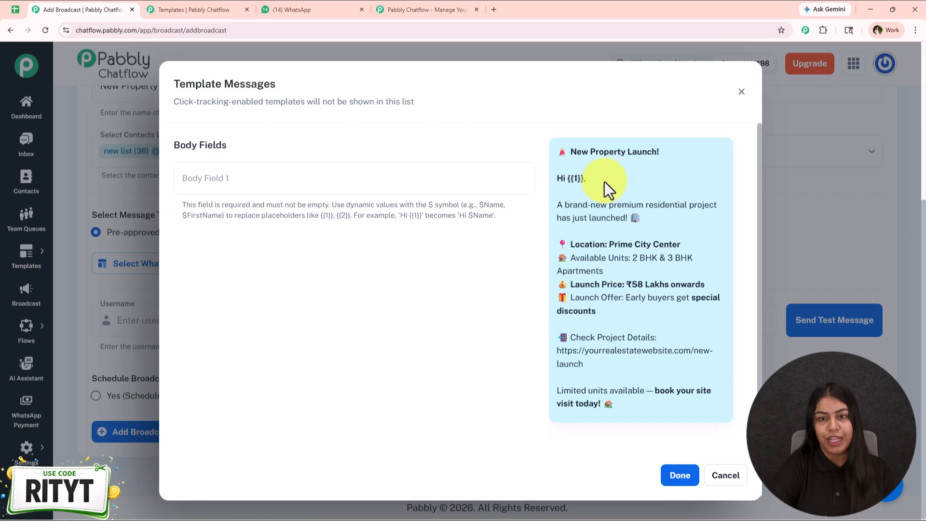
# Switch to WhatsApp Web to check the greeting in the received property launch message, and return to the broadcast in Pabbly Chatflow
pyautogui.click(299, 9)
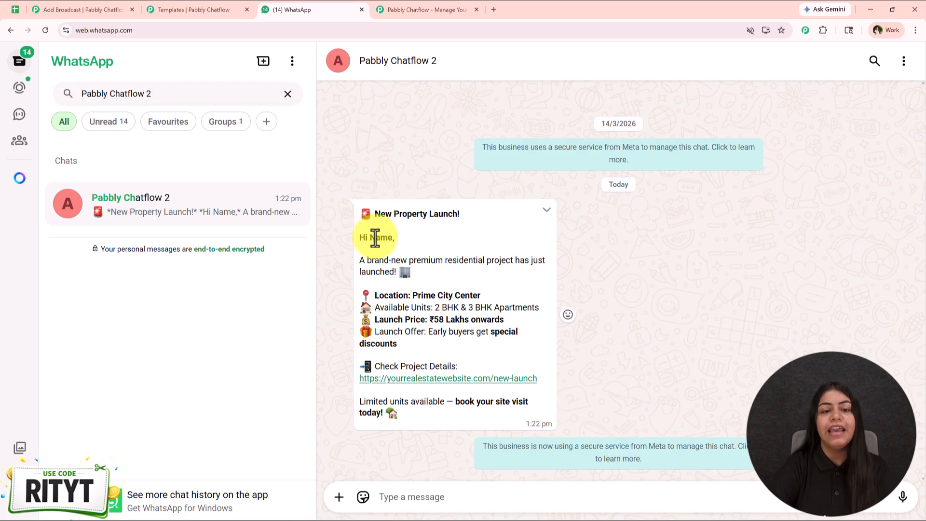
pyautogui.click(169, 7)
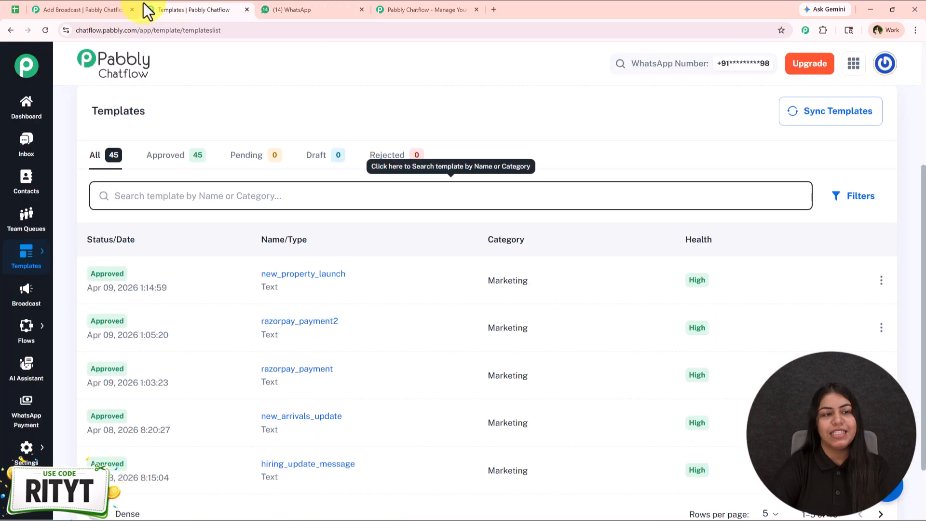
pyautogui.click(85, 8)
# Read the hint about dynamic values and set the template's Body Field 1 to $Name
pyautogui.click(339, 179)
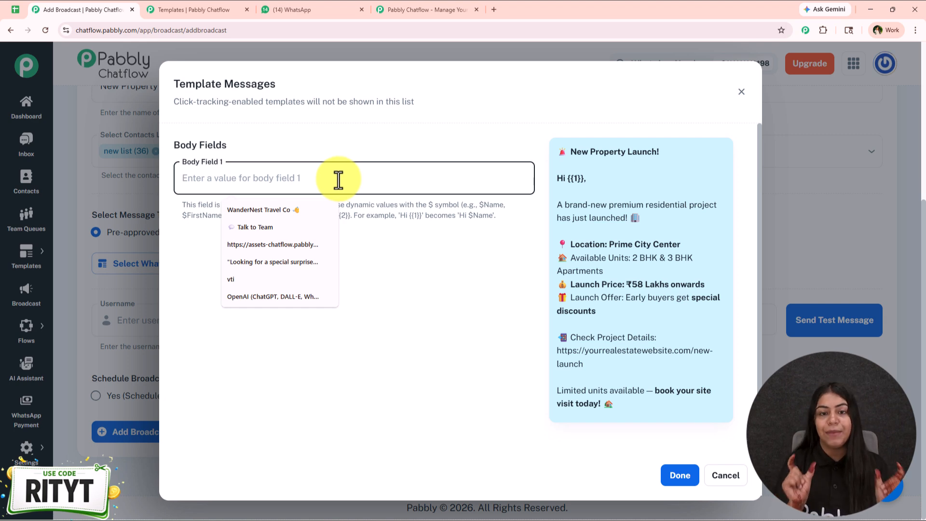
pyautogui.click(337, 260)
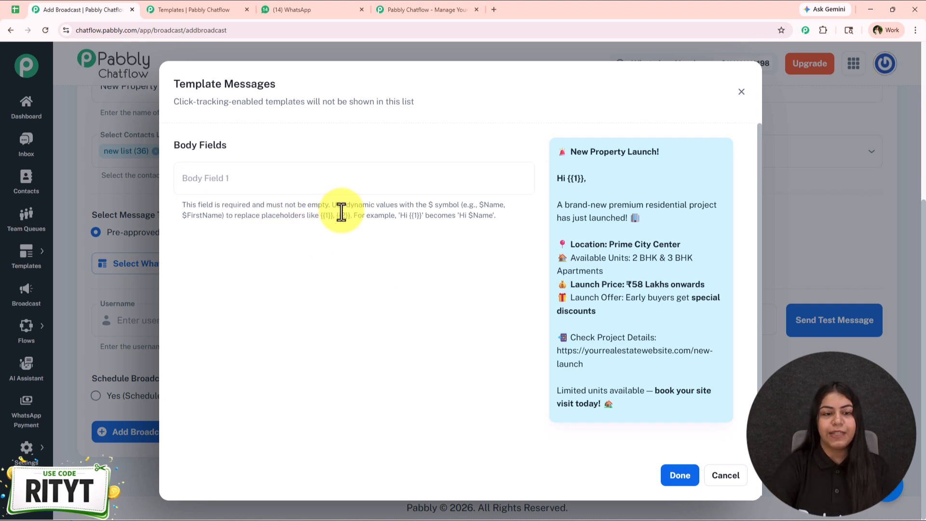
pyautogui.moveTo(331, 205); pyautogui.dragTo(435, 201)
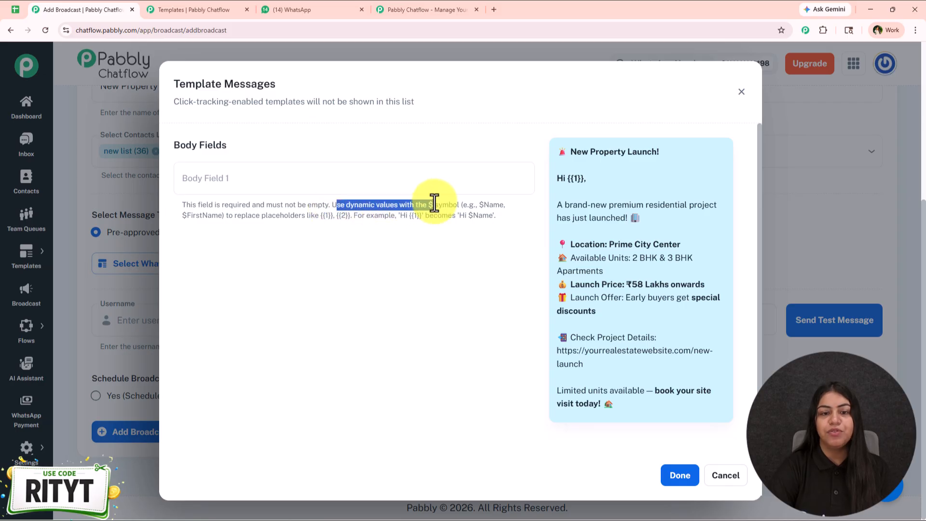
pyautogui.click(435, 202)
pyautogui.doubleClick(430, 204)
pyautogui.click(290, 177)
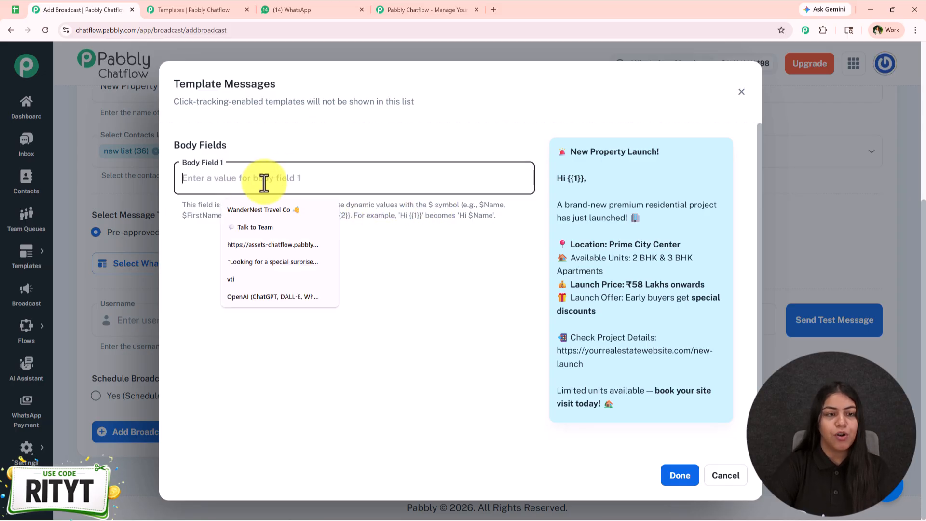
pyautogui.write('$')
pyautogui.press('BackSpace')
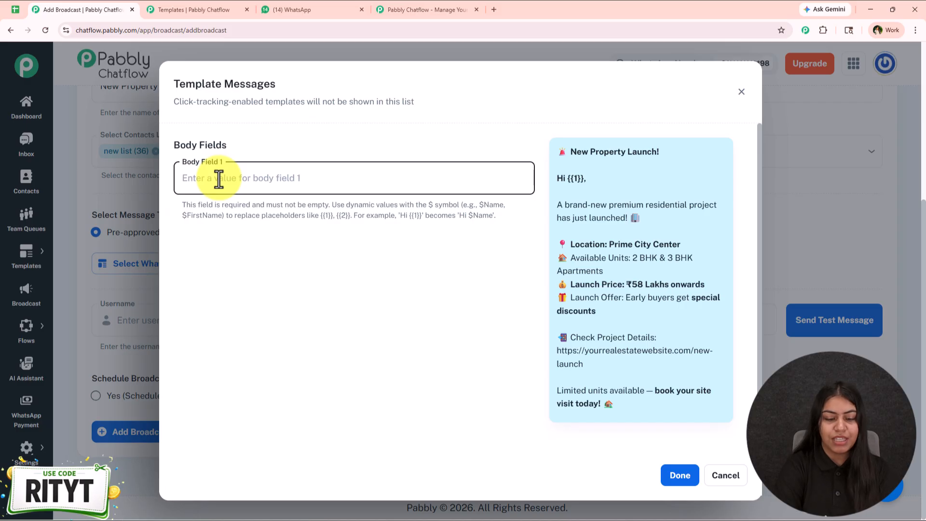
pyautogui.write('$Name')
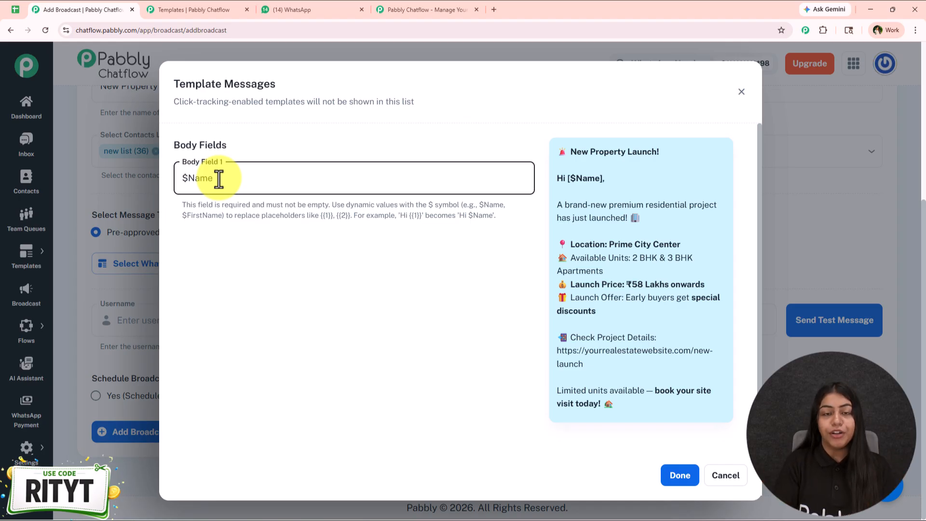
# Locate the Contact Custom Fields option in the settings, and confirm the filled-in template message in the broadcast form
pyautogui.click(220, 10)
pyautogui.moveTo(33, 455)
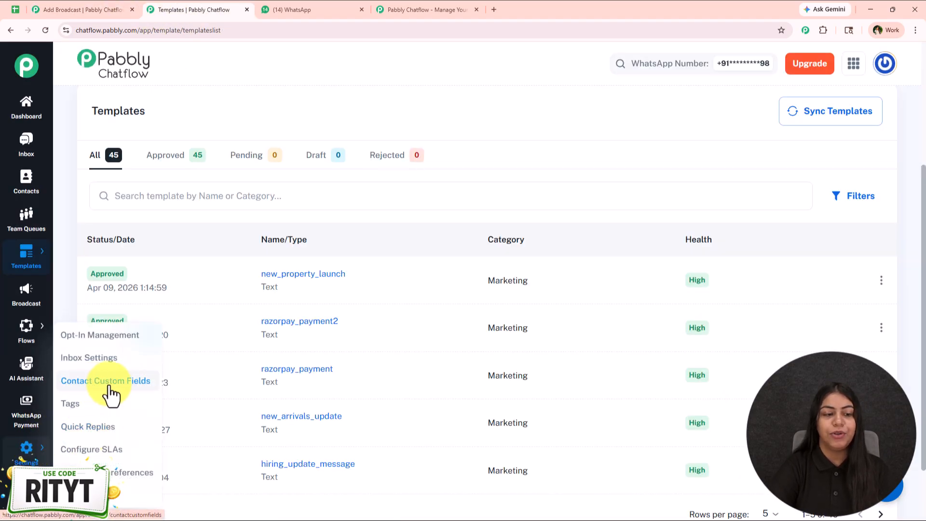
pyautogui.click(57, 16)
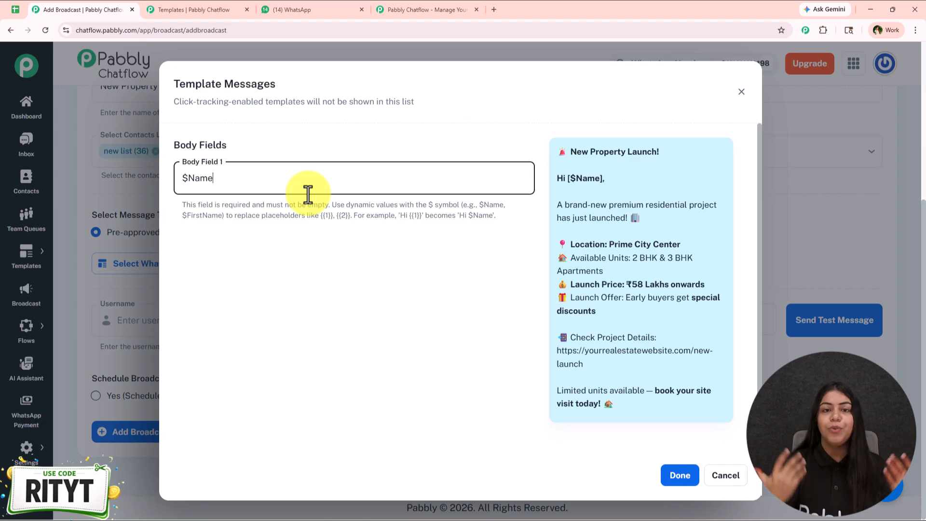
pyautogui.click(680, 475)
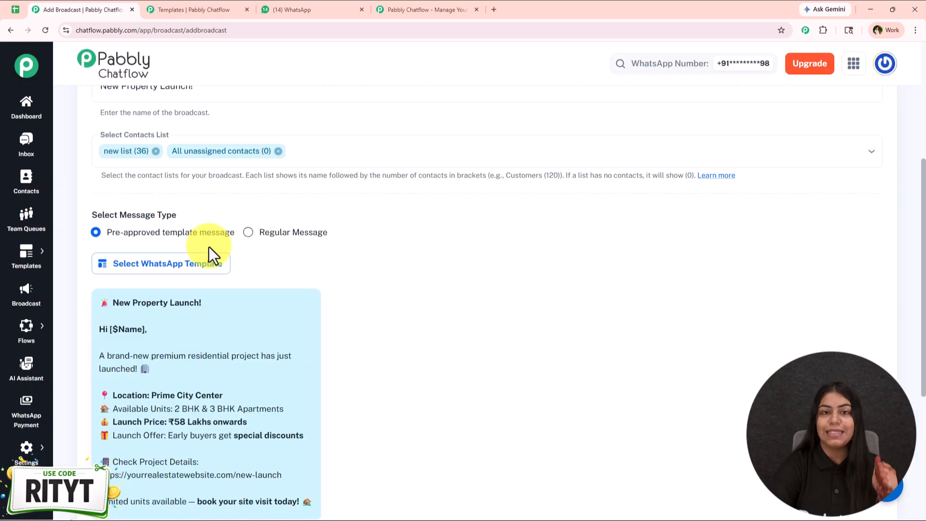
# Send a test message using the recipient's username and phone number, check the received greeting in WhatsApp Web, and return to Pabbly Chatflow
pyautogui.scroll(-5, 215, 253)
pyautogui.click(182, 320)
pyautogui.click(435, 312)
pyautogui.click(442, 276)
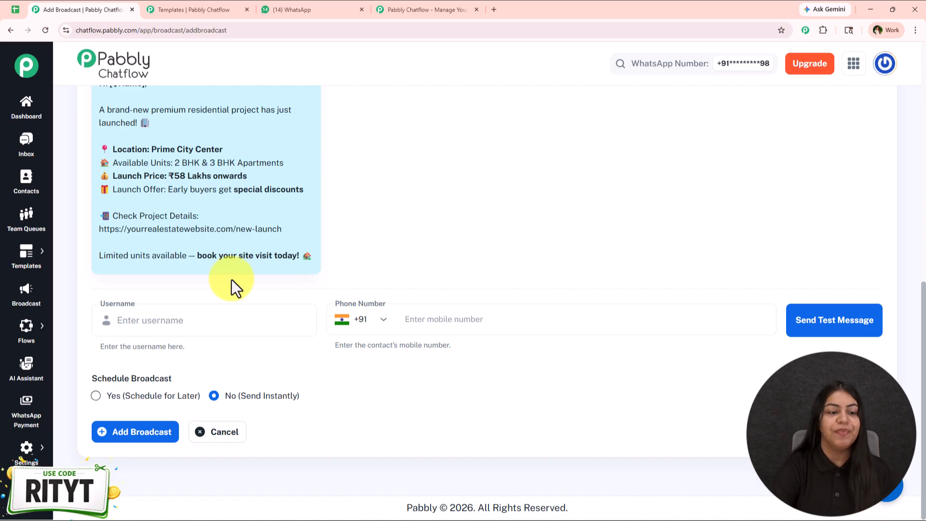
pyautogui.click(218, 324)
pyautogui.write('Jane User')
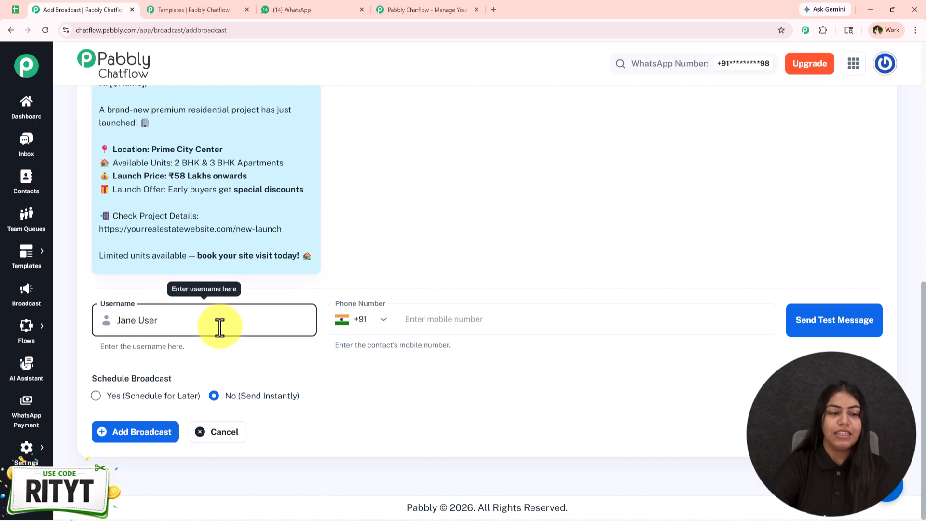
pyautogui.click(492, 316)
pyautogui.write('903')
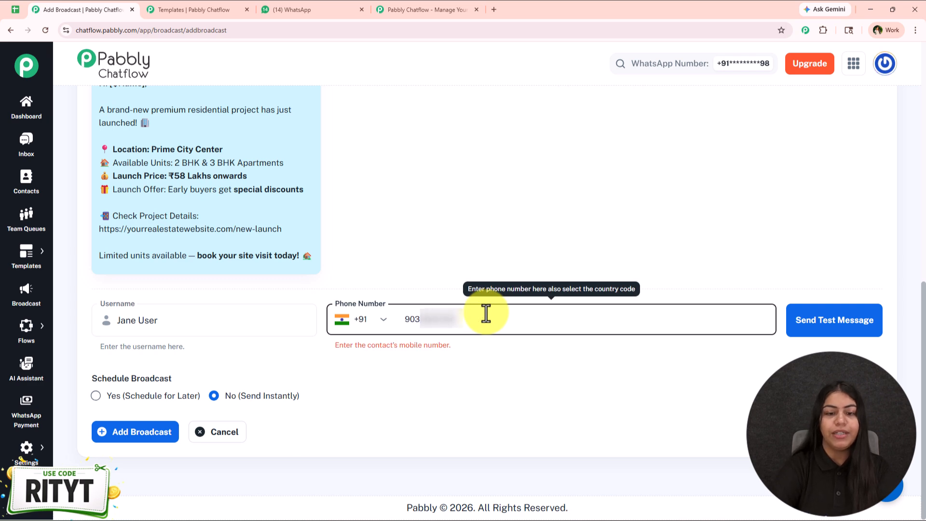
pyautogui.click(854, 323)
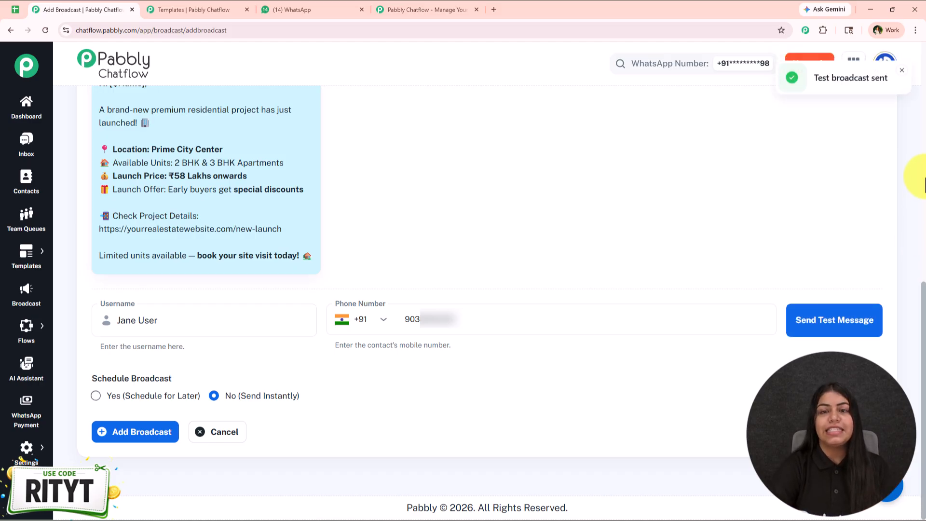
pyautogui.click(310, 16)
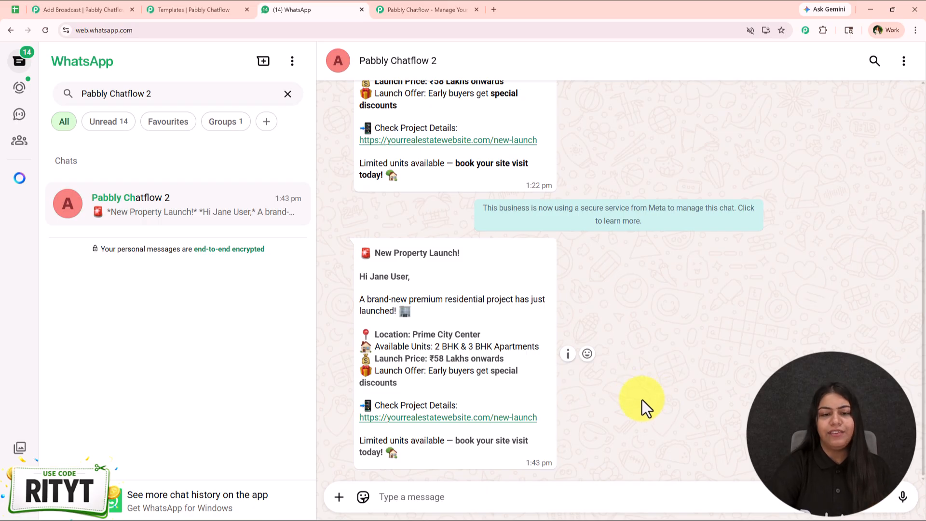
pyautogui.click(63, 6)
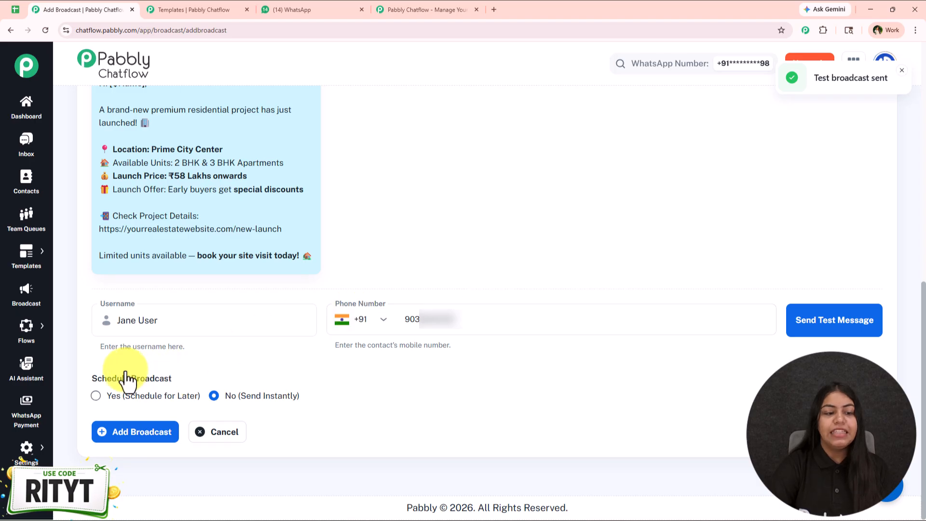
# Replace the test recipient's phone number in the broadcast form with a placeholder number
pyautogui.moveTo(563, 316); pyautogui.dragTo(357, 352)
pyautogui.write('9999999999')
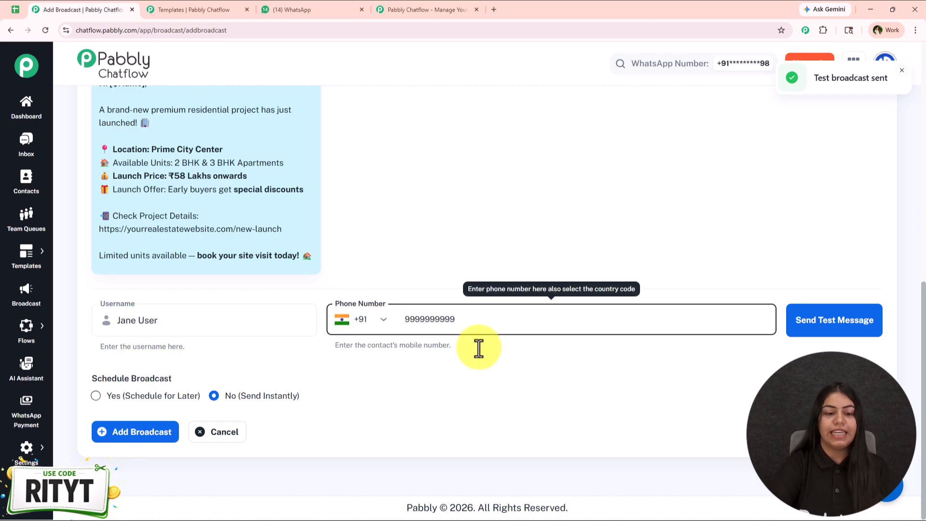
pyautogui.click(576, 397)
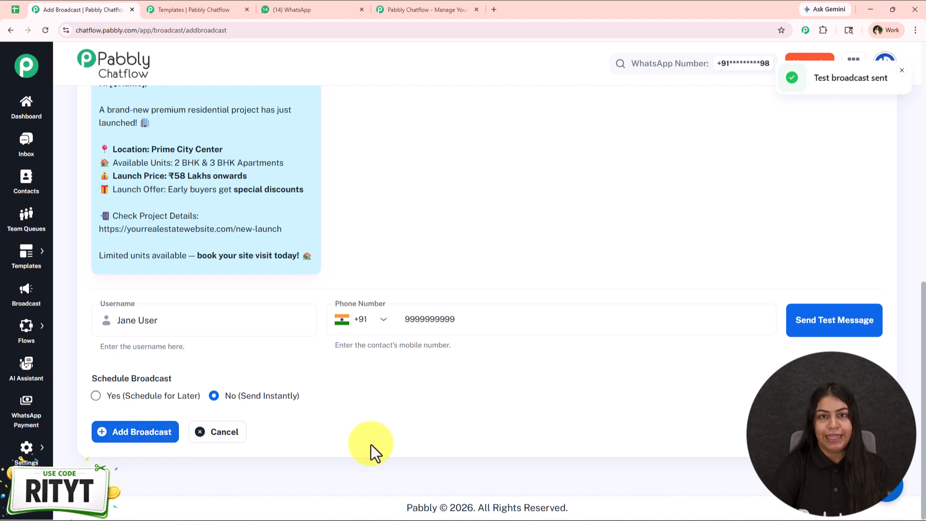
# Schedule the broadcast for 04/22/2026 at 01:00 PM and add it
pyautogui.click(187, 399)
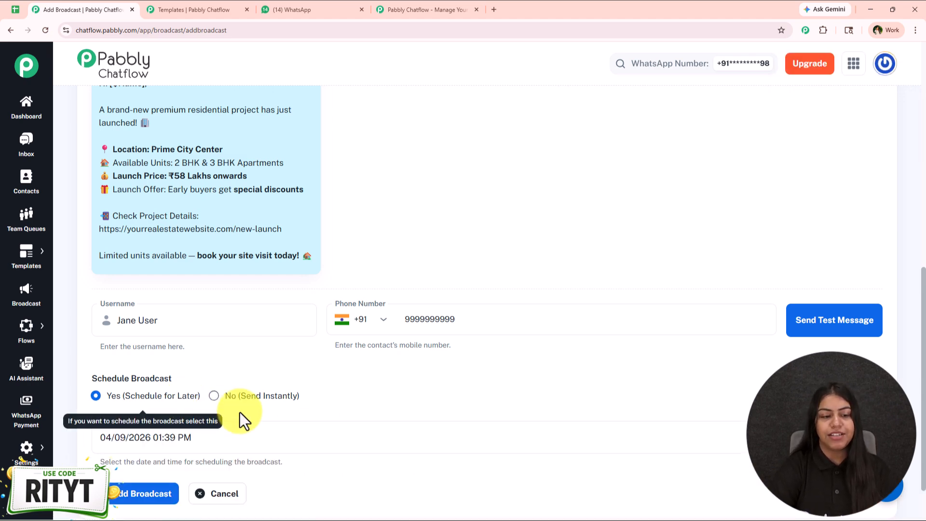
pyautogui.scroll(-1, 429, 383)
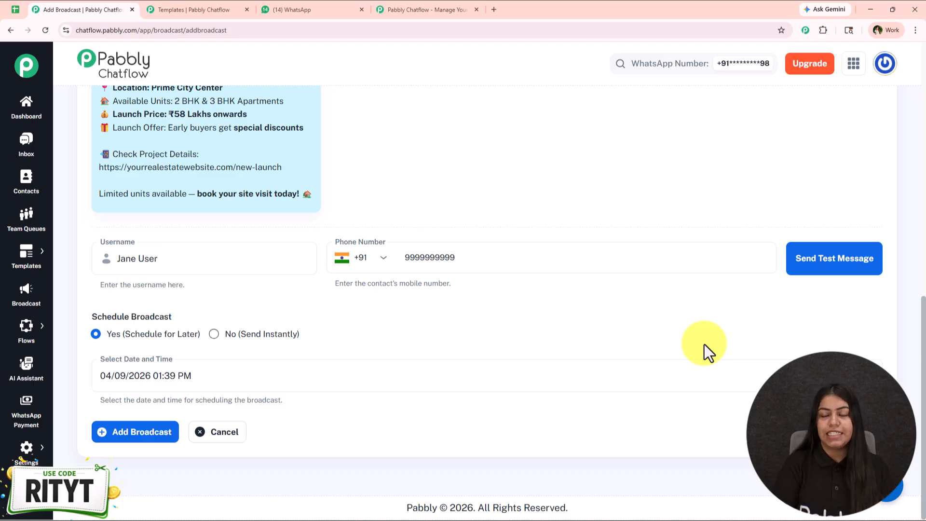
pyautogui.click(502, 376)
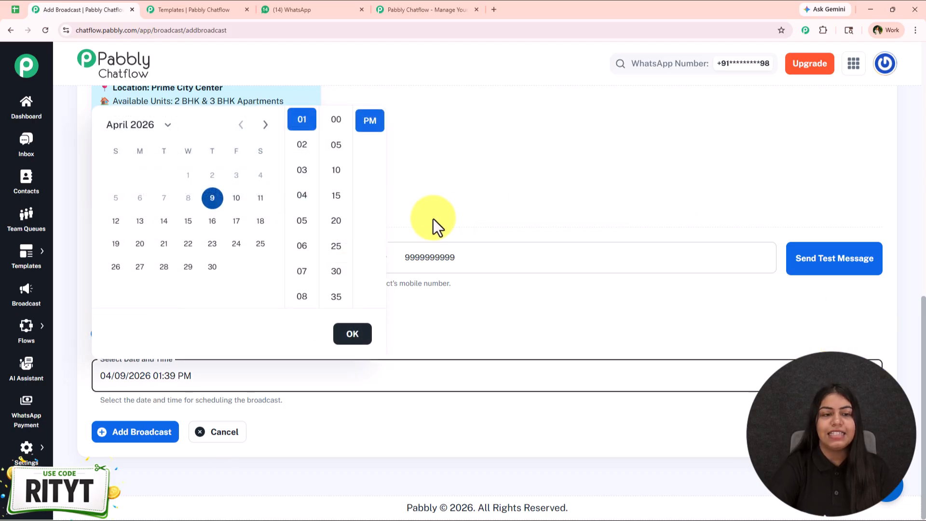
pyautogui.click(188, 244)
pyautogui.click(336, 120)
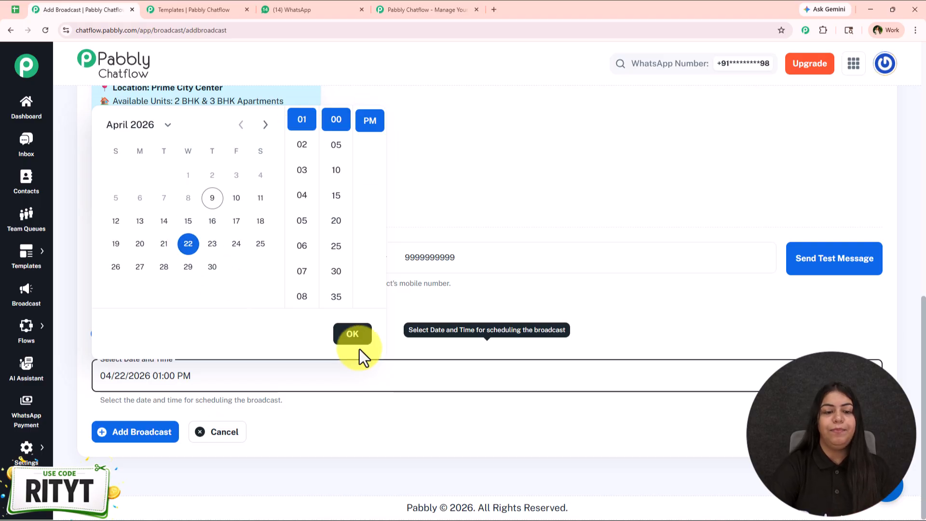
pyautogui.click(352, 334)
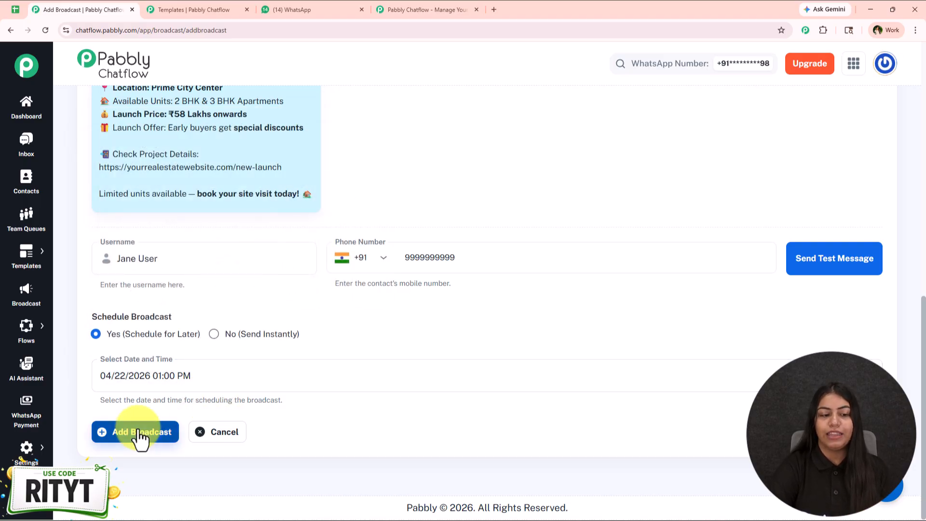
pyautogui.click(140, 434)
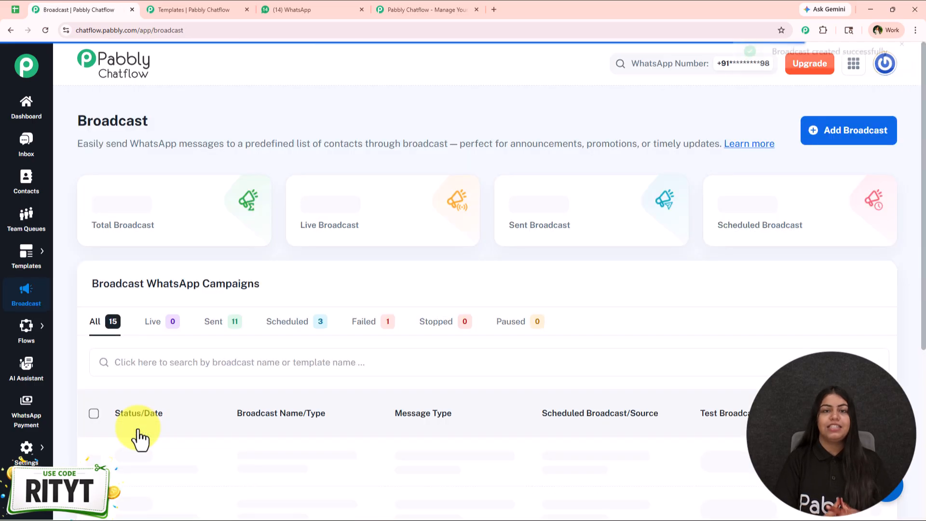
# Examine the broadcast campaigns list, then view the event_alerts broadcast's stats and its Valid Failed breakdown
pyautogui.scroll(-4, 222, 439)
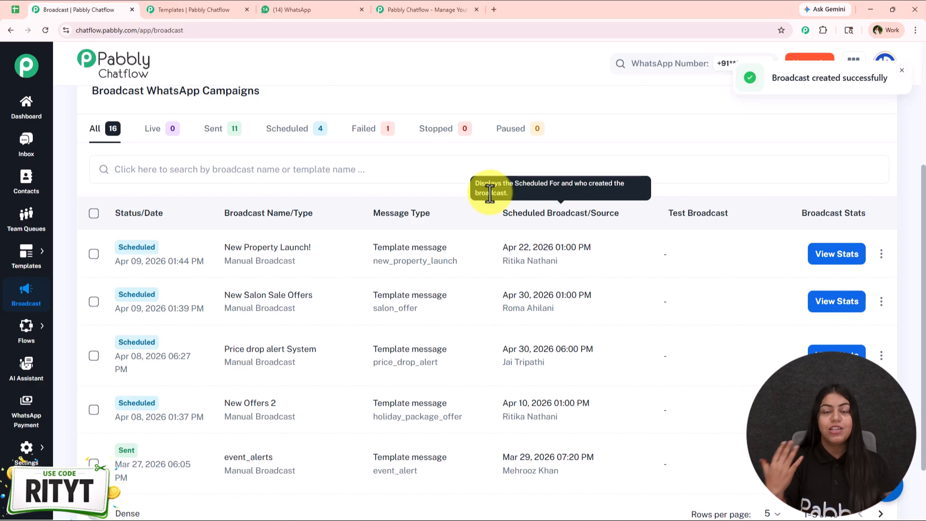
pyautogui.scroll(-2, 488, 241)
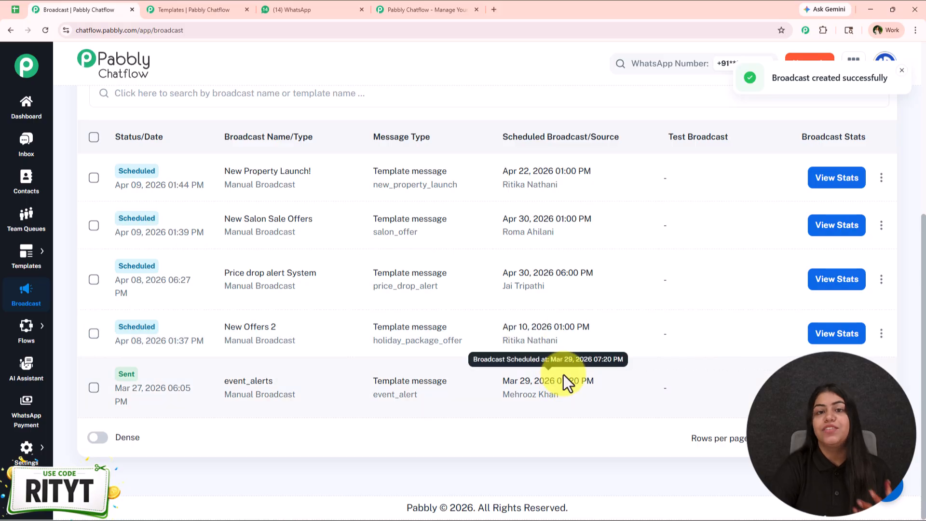
pyautogui.click(813, 387)
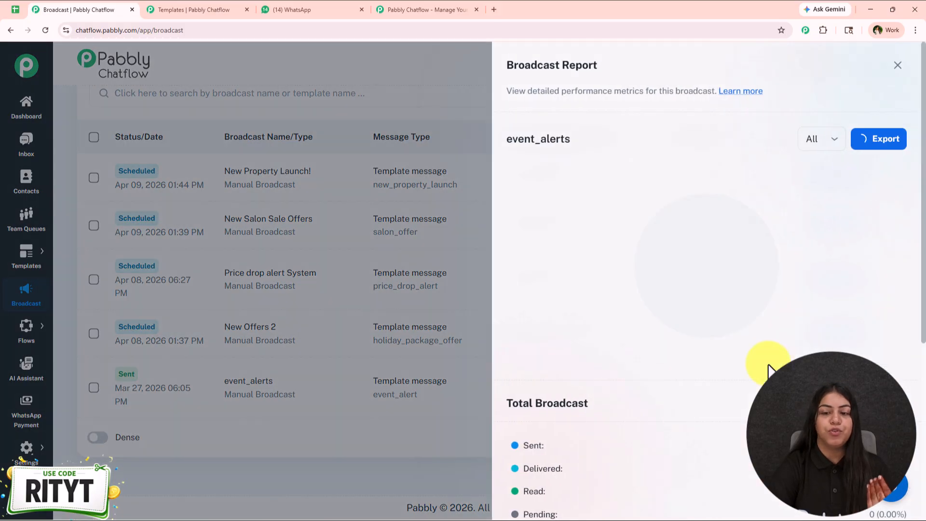
pyautogui.scroll(-4, 670, 334)
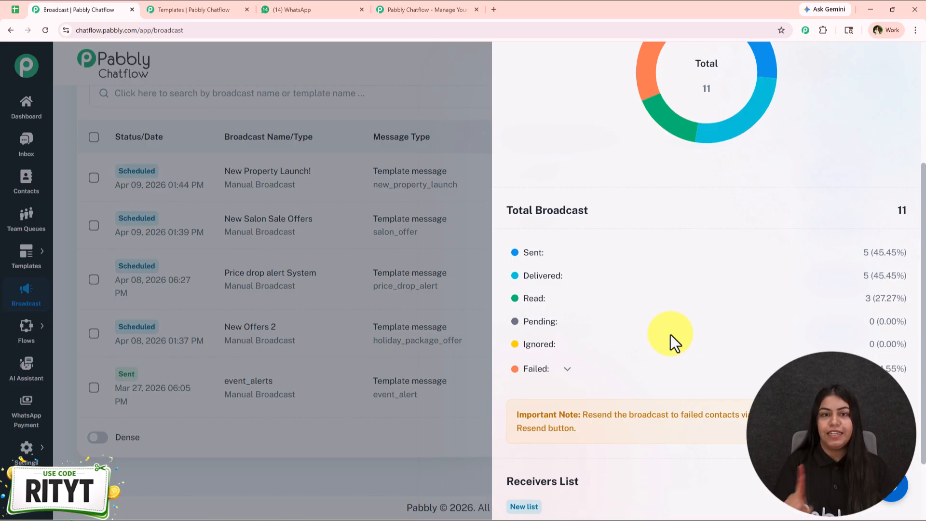
pyautogui.click(567, 369)
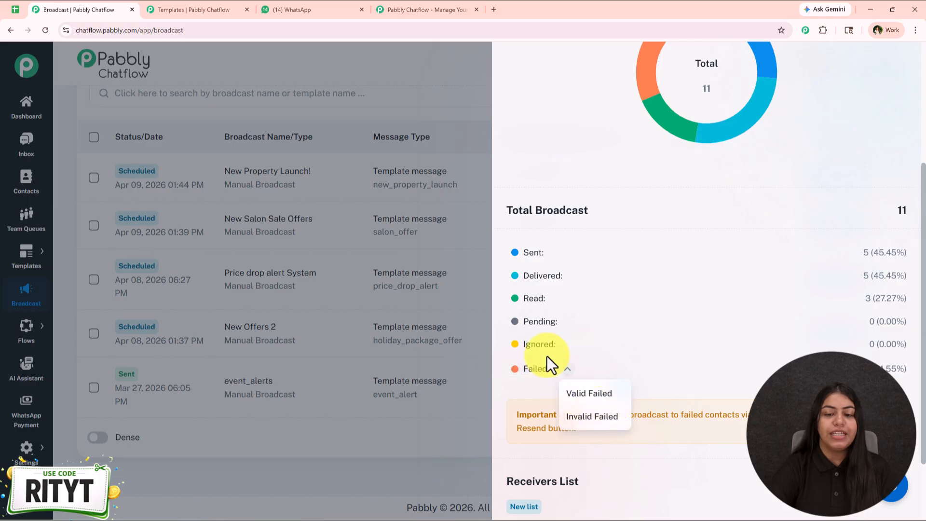
pyautogui.click(581, 396)
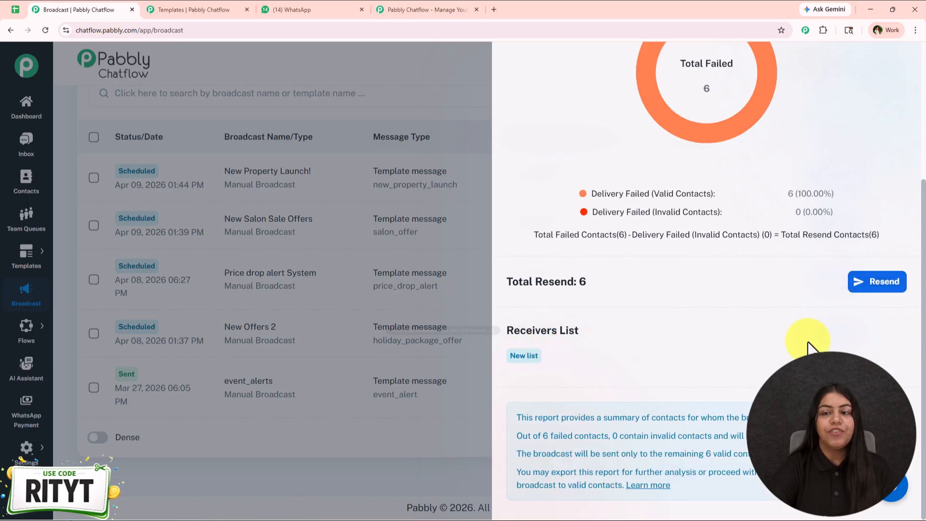
# Filter the event_alerts report between Failed and All to compare the failed deliveries with the overall delivery figures
pyautogui.scroll(5, 810, 347)
pyautogui.click(813, 144)
pyautogui.click(816, 301)
pyautogui.click(823, 139)
pyautogui.click(814, 167)
pyautogui.scroll(-4, 544, 381)
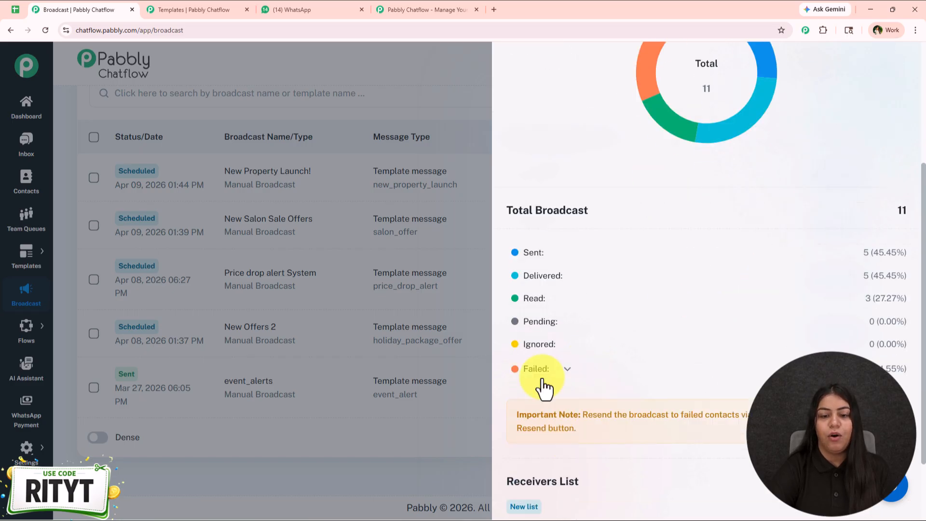
pyautogui.click(543, 386)
pyautogui.scroll(5, 820, 172)
pyautogui.click(817, 140)
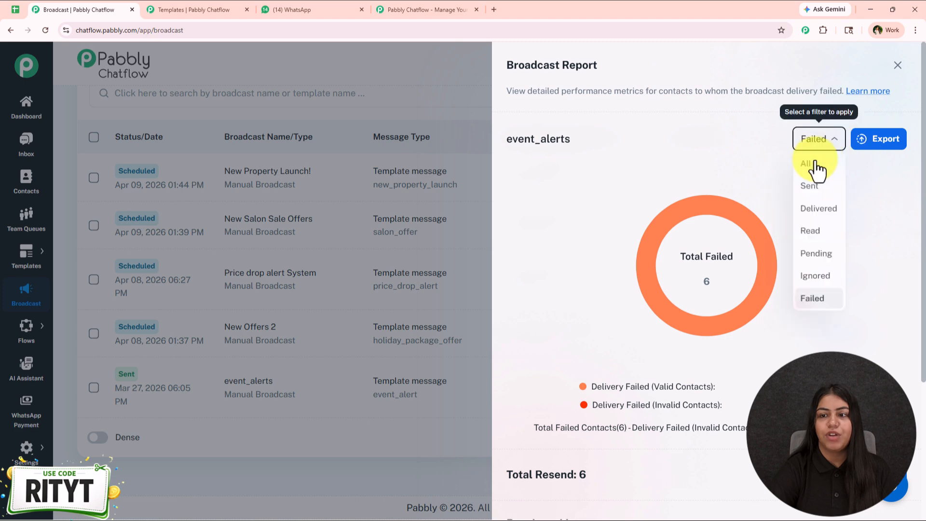
pyautogui.click(808, 164)
# Show the report's Valid Failed contacts again, examine the resend option, and close the report
pyautogui.scroll(-1, 549, 437)
pyautogui.scroll(-5, 549, 437)
pyautogui.click(568, 286)
pyautogui.click(579, 329)
pyautogui.scroll(2, 704, 338)
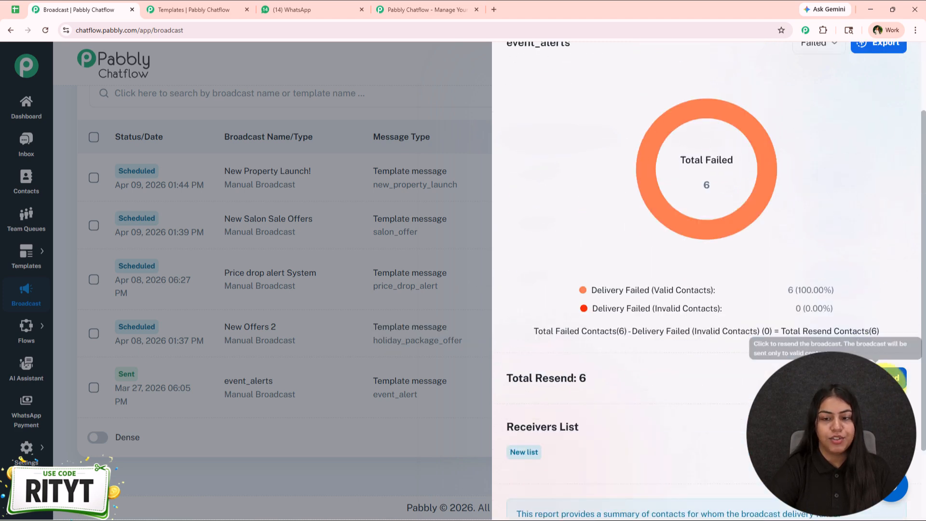
pyautogui.scroll(2, 838, 196)
pyautogui.click(897, 66)
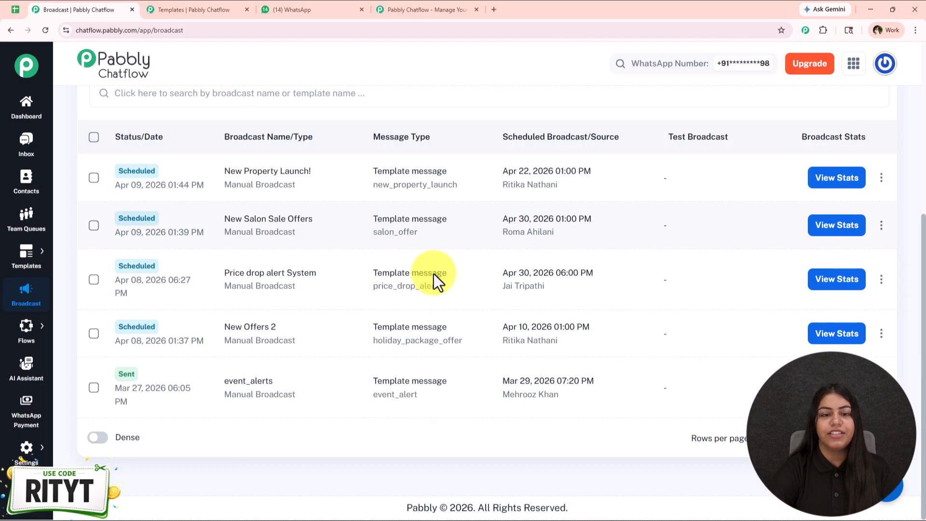
# Review the broadcast overview and switch to WhatsApp Web to view the received property launch message
pyautogui.scroll(5, 534, 372)
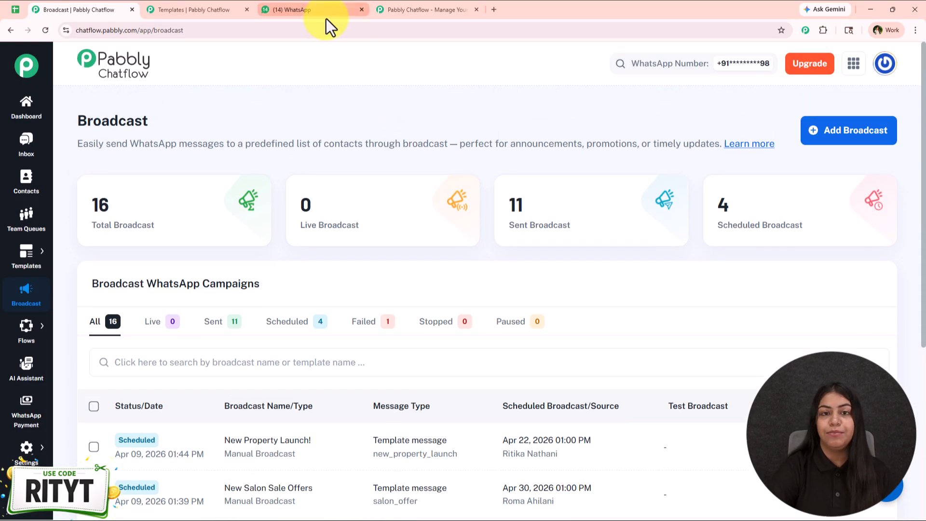
pyautogui.click(326, 18)
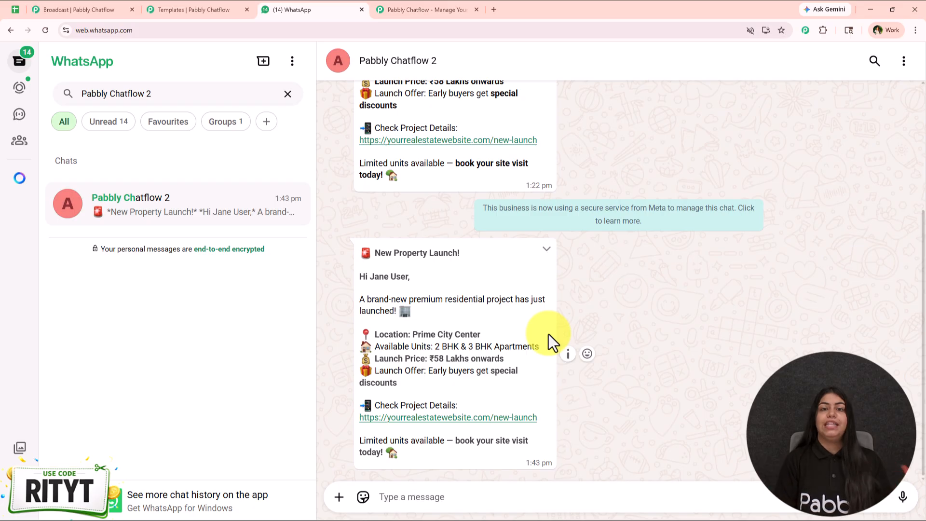